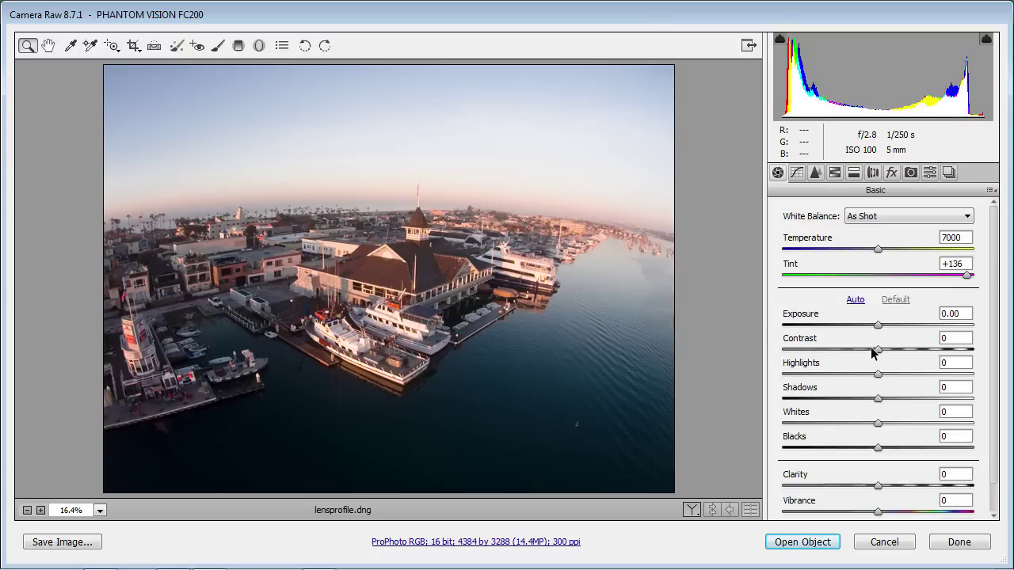
In the Basic panel, set Exposure +0.10, Contrast +31, Highlights -100, Shadows +100, Whites +27, Blacks -15, Clarity +56 and Vibrance +28.
drag(874, 353, 895, 358)
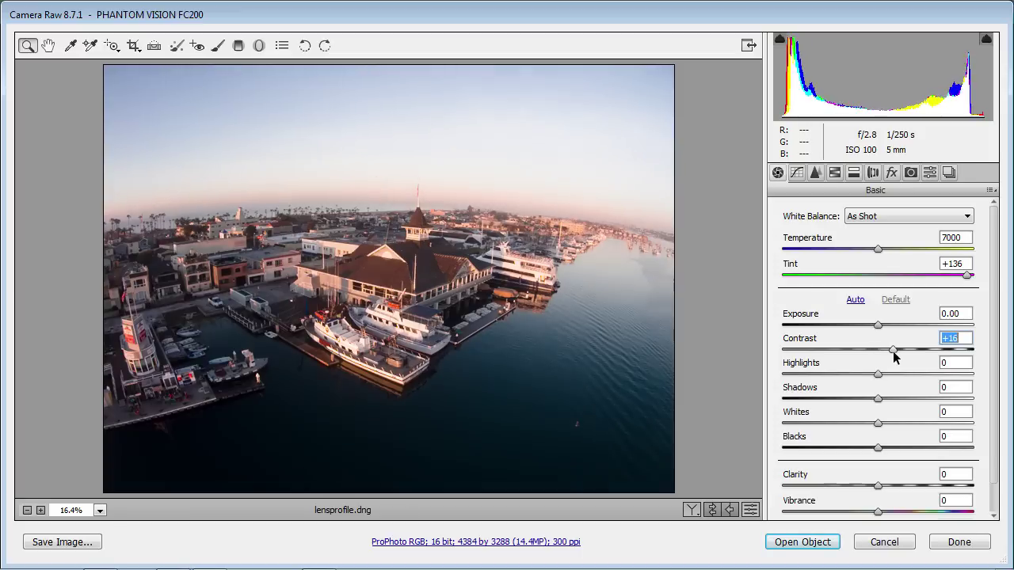
click(879, 326)
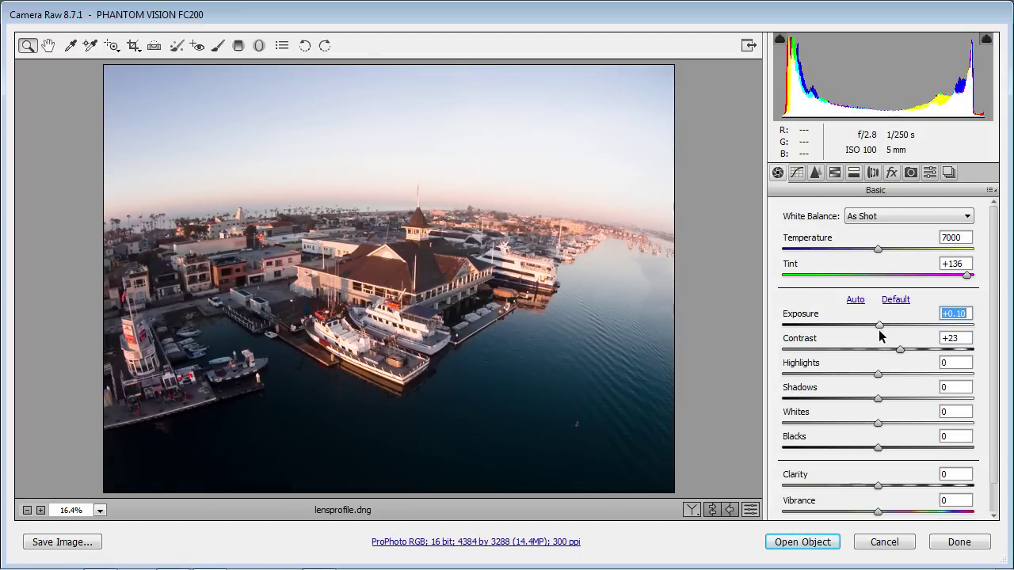
drag(878, 374, 780, 375)
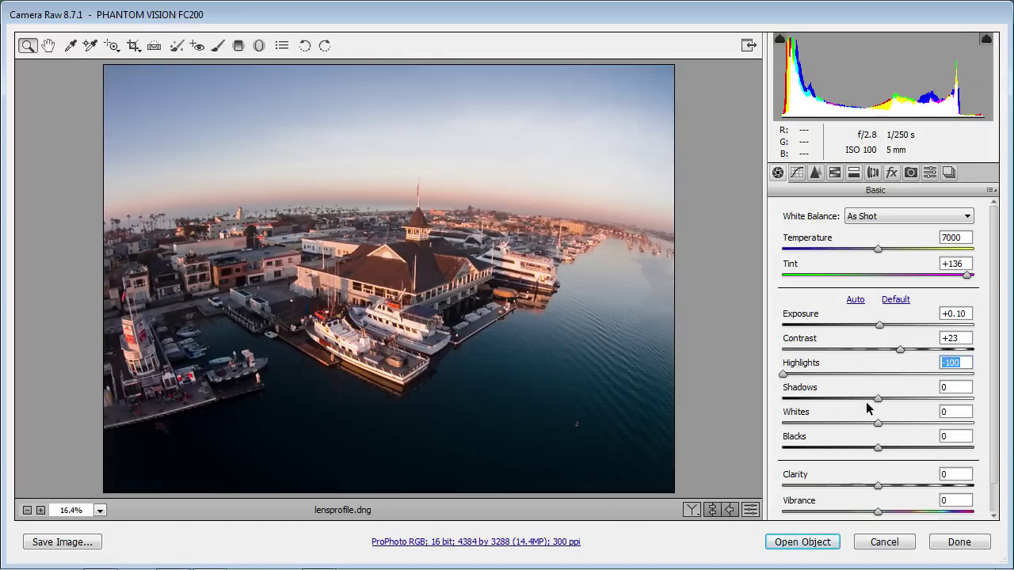
drag(877, 399, 975, 399)
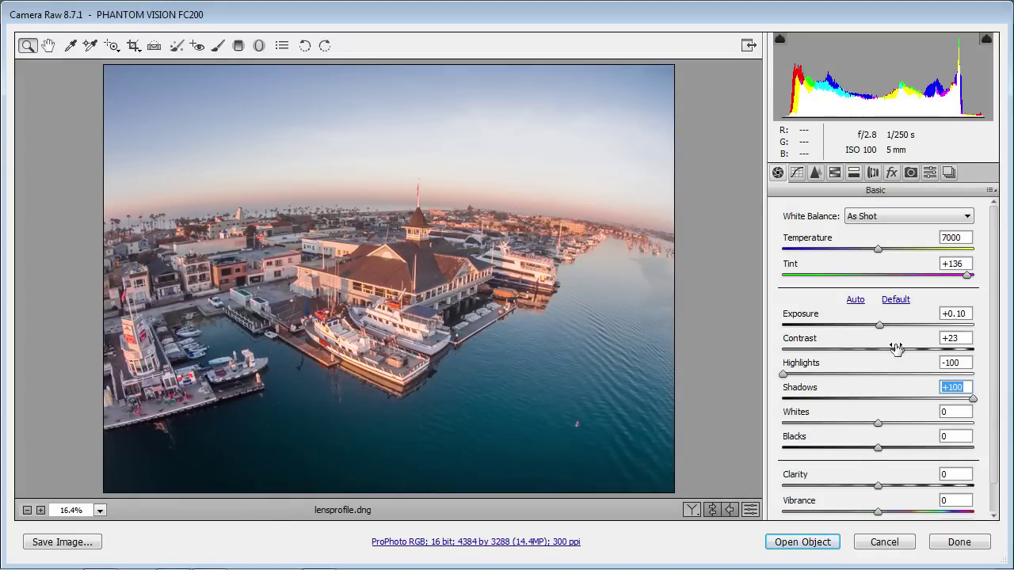
mouse_move(899, 350)
mouse_down()
mouse_move(915, 349)
mouse_move(904, 362)
mouse_up()
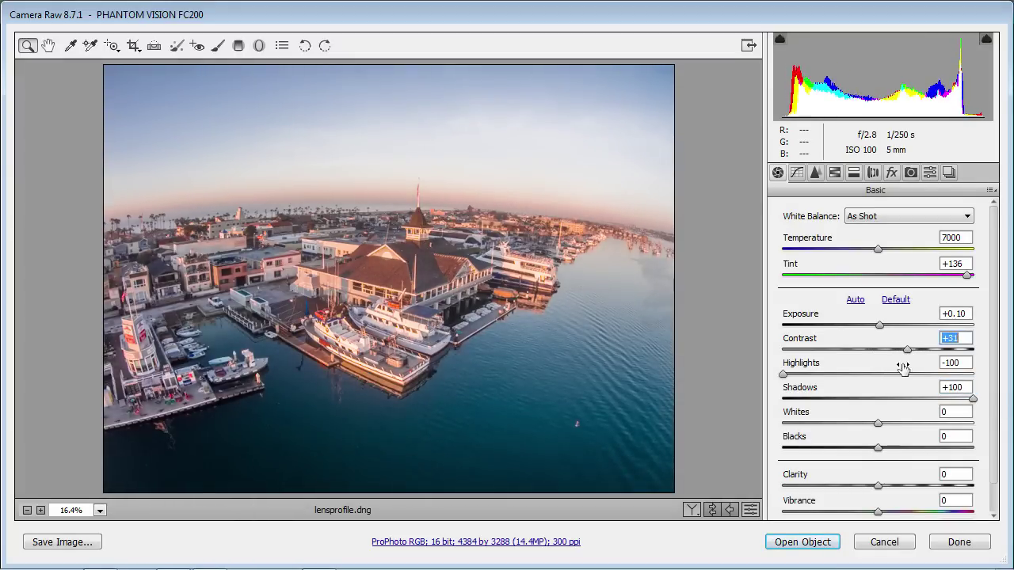
click(878, 448)
drag(879, 449, 903, 423)
drag(878, 485, 931, 487)
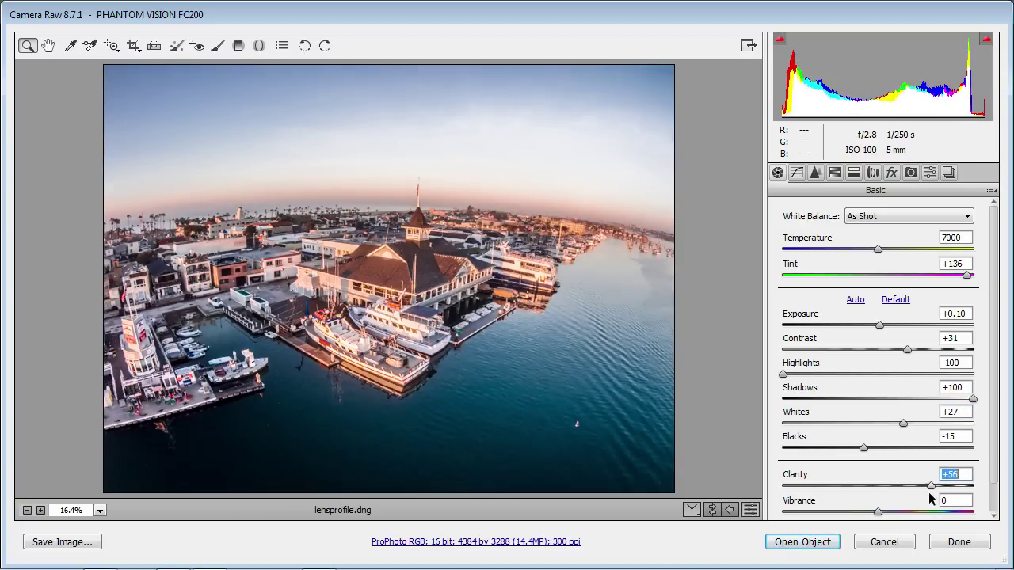
drag(873, 509, 905, 511)
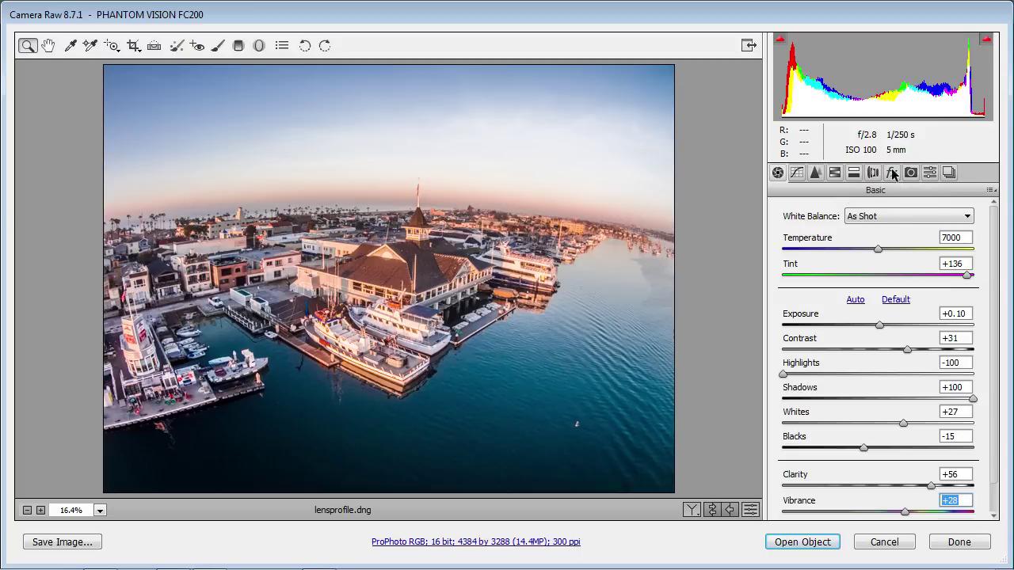
Create a new preset named 'balboa' from all current settings.
click(931, 175)
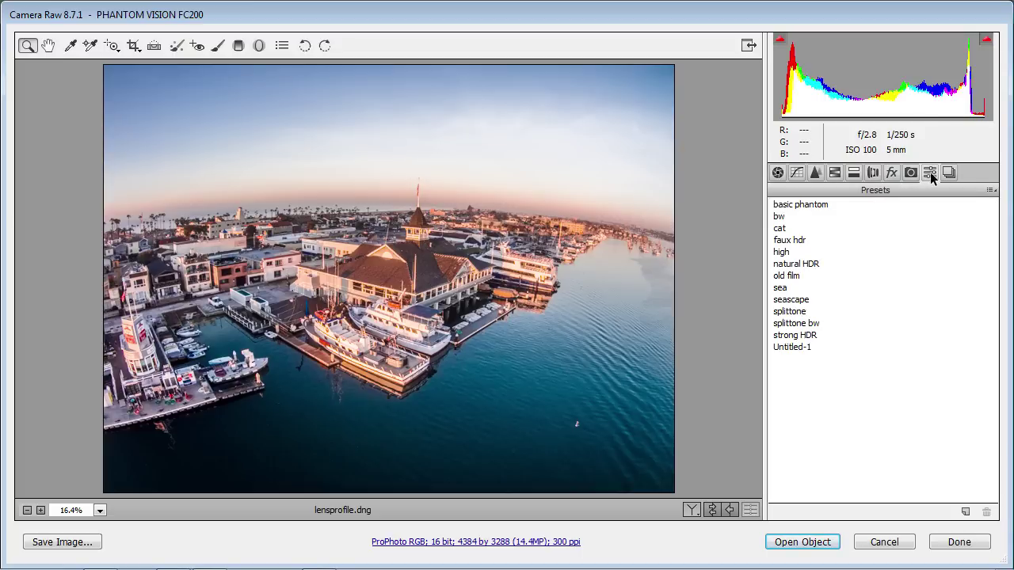
click(964, 512)
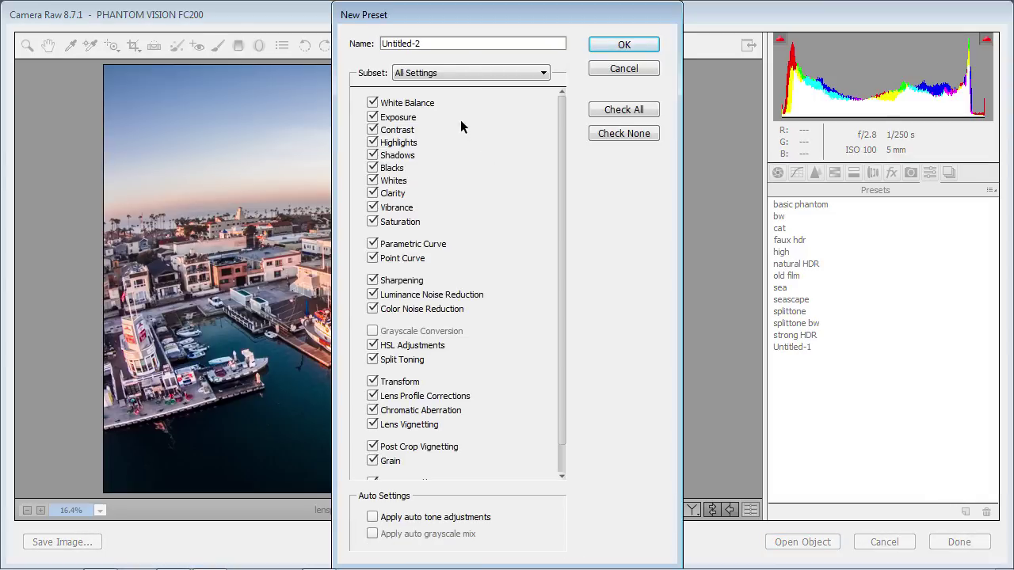
double_click(452, 43)
key(BackSpace)
key(BackSpace)
key(BackSpace)
key(BackSpace)
key(BackSpace)
key(BackSpace)
key(BackSpace)
key(BackSpace)
text(balboa)
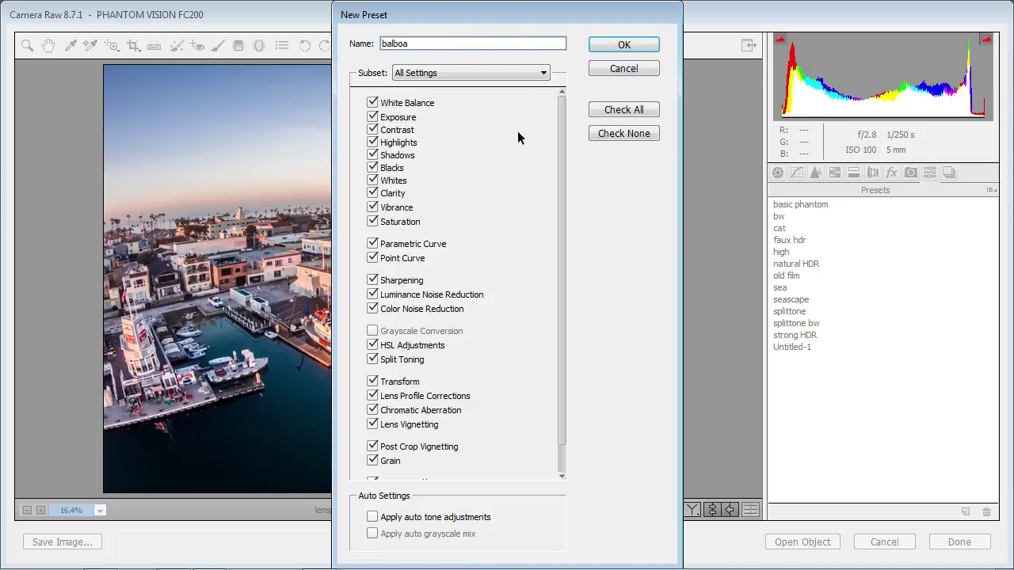
scroll(560, 171, down, 1)
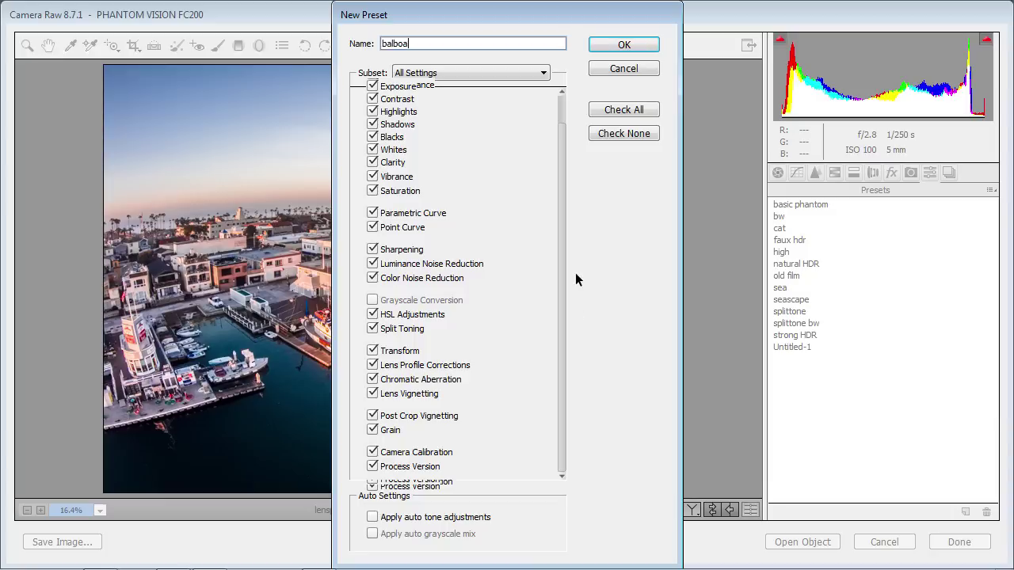
scroll(576, 273, up, 1)
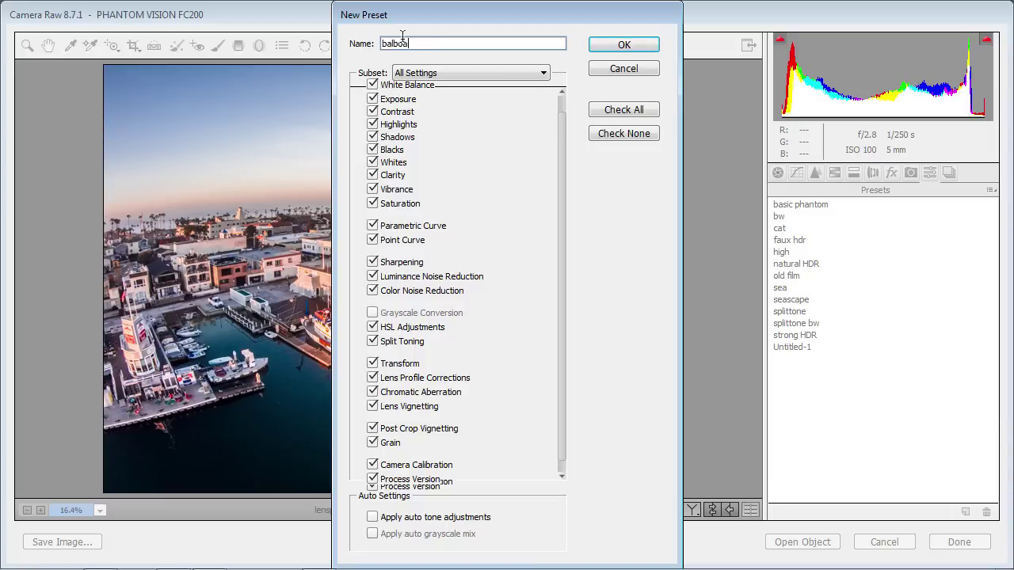
click(630, 49)
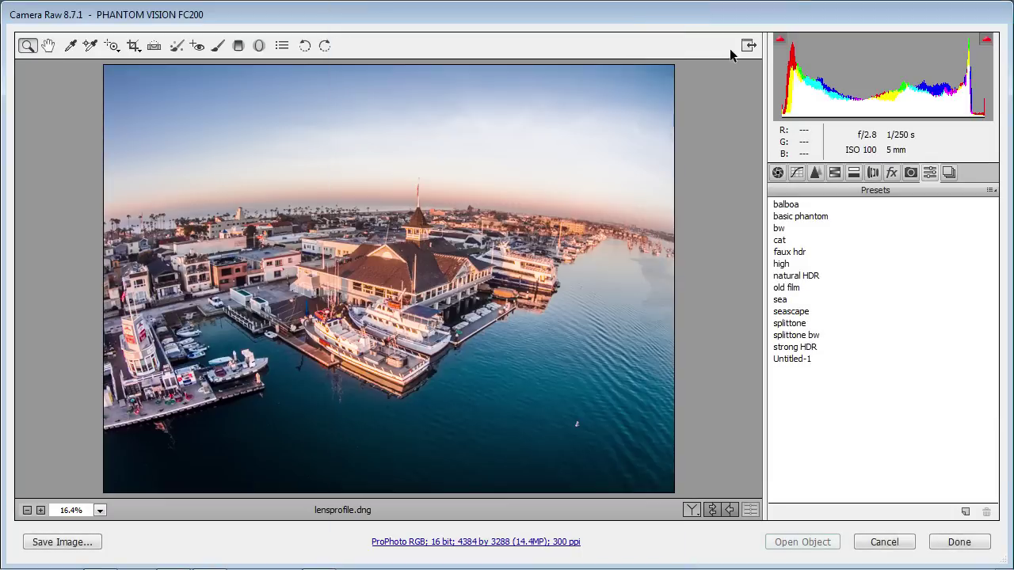
Preview each preset in turn, from balboa and bw through faux hdr, sea and strong HDR, ending on Untitled-1.
click(796, 206)
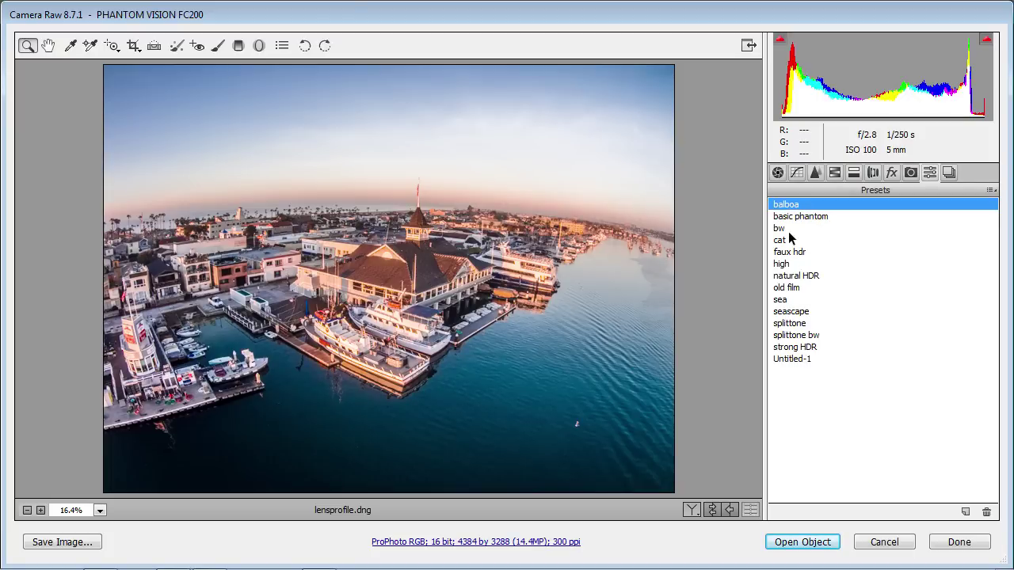
click(798, 225)
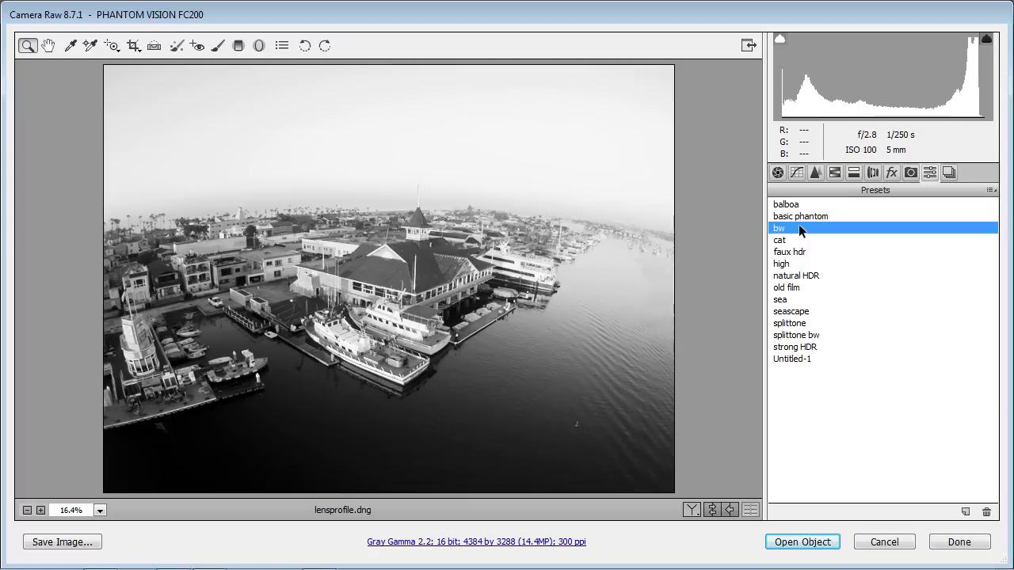
click(801, 214)
click(796, 253)
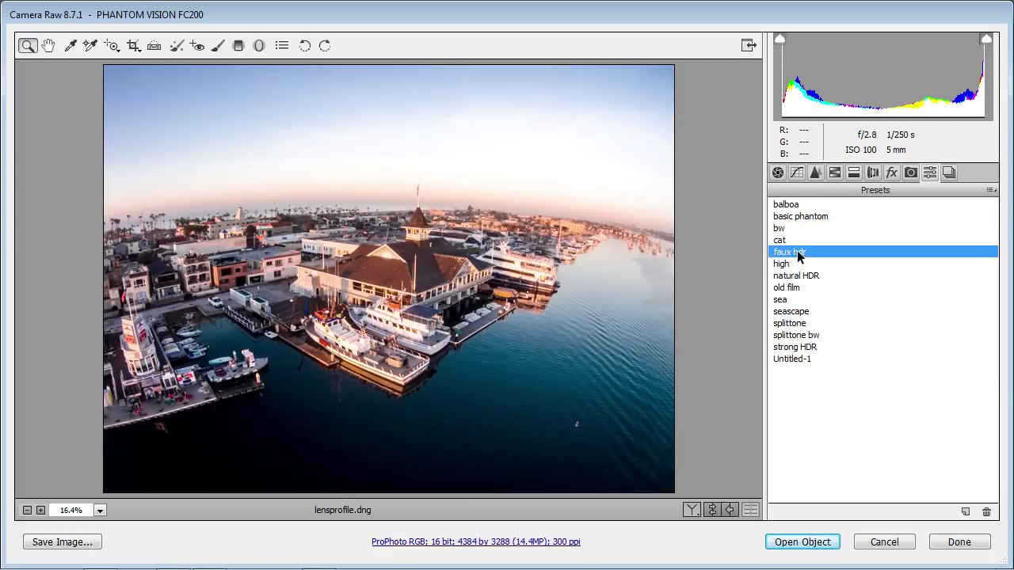
click(795, 266)
click(811, 288)
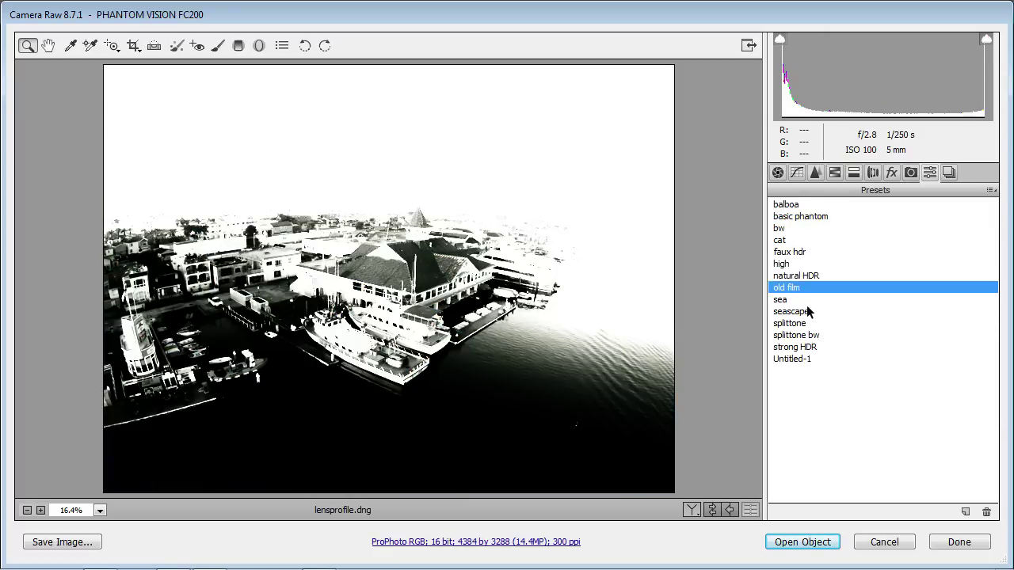
click(791, 300)
click(792, 311)
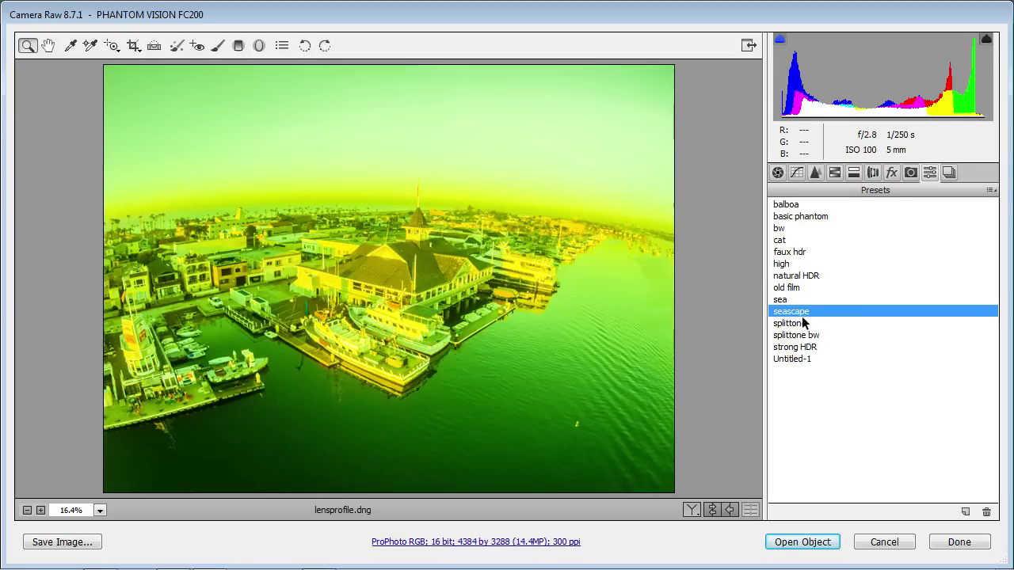
click(802, 323)
click(805, 336)
click(805, 348)
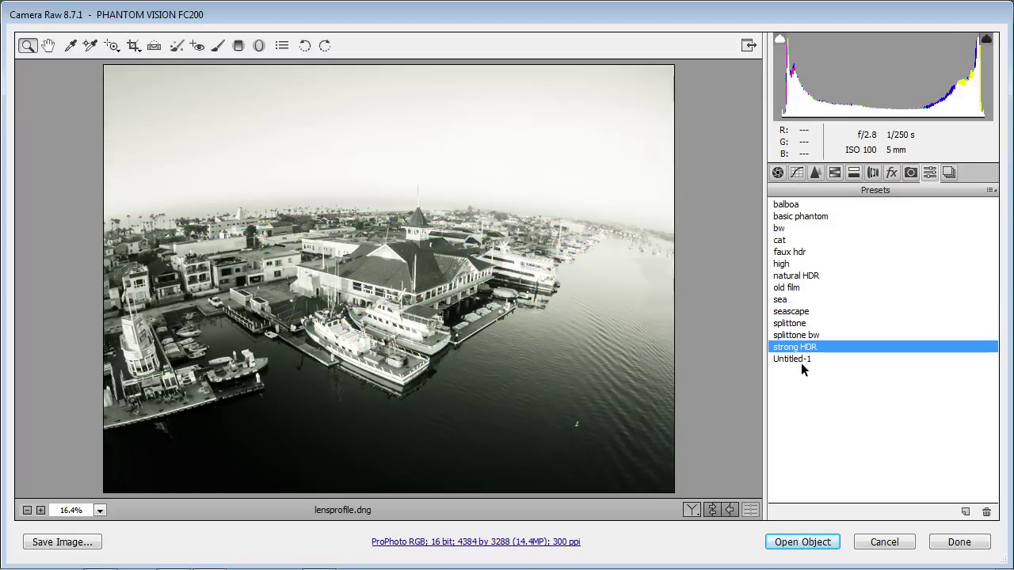
click(802, 360)
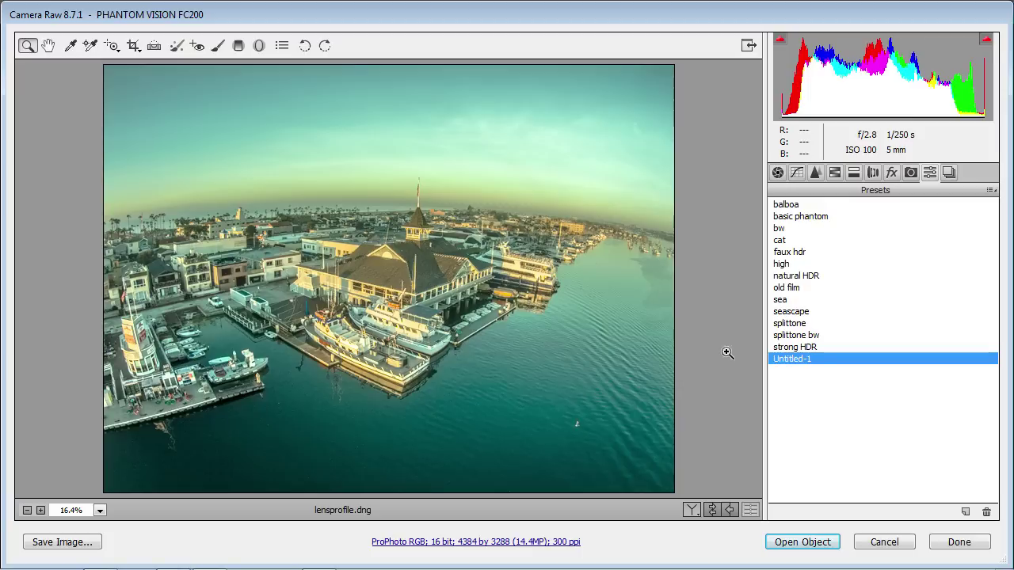
In the Basic panel, set Temperature 5300, Exposure +0.15, Contrast -33, Shadows +100 and Blacks -5.
click(778, 175)
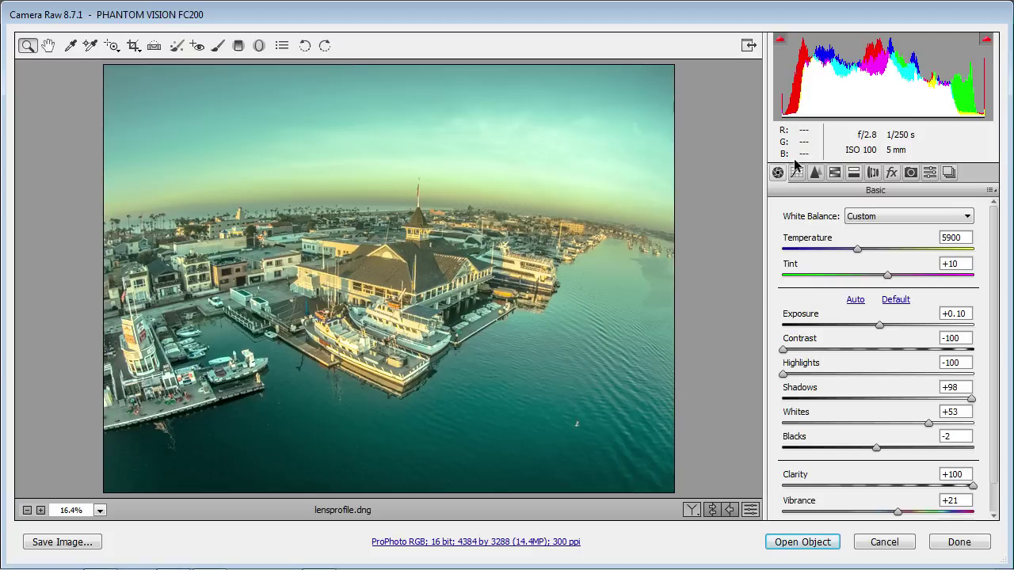
drag(785, 349, 853, 356)
mouse_move(784, 377)
mouse_down()
mouse_move(869, 370)
mouse_move(783, 376)
mouse_up()
mouse_move(878, 328)
mouse_down()
mouse_move(862, 328)
mouse_move(884, 330)
mouse_move(877, 334)
mouse_move(880, 326)
mouse_up()
drag(860, 248, 846, 264)
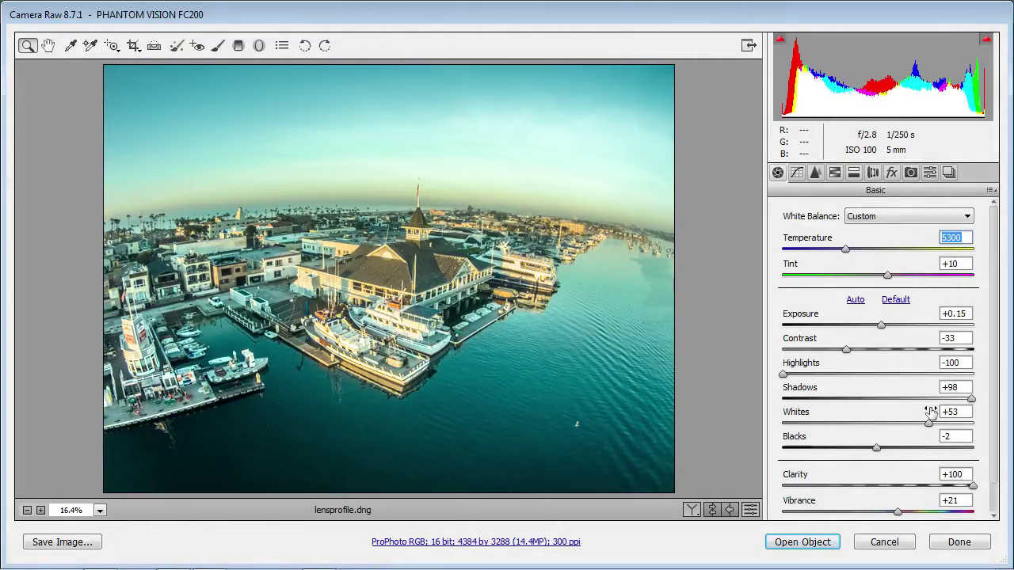
drag(968, 400, 997, 403)
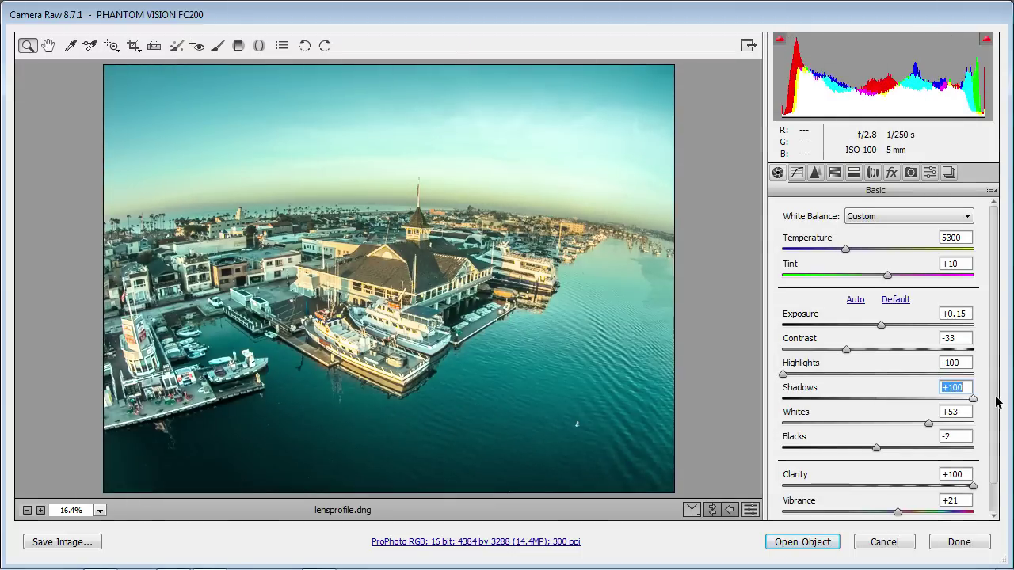
mouse_move(877, 449)
mouse_down()
mouse_move(855, 451)
mouse_move(896, 451)
mouse_move(858, 455)
mouse_move(873, 452)
mouse_up()
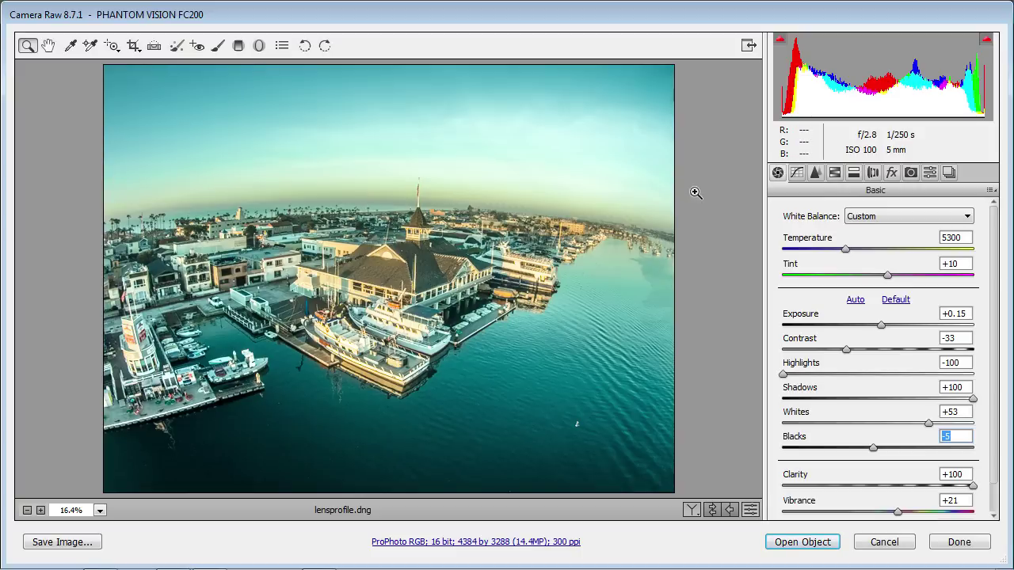
Create a new preset named 'gritty' from all current settings.
click(930, 174)
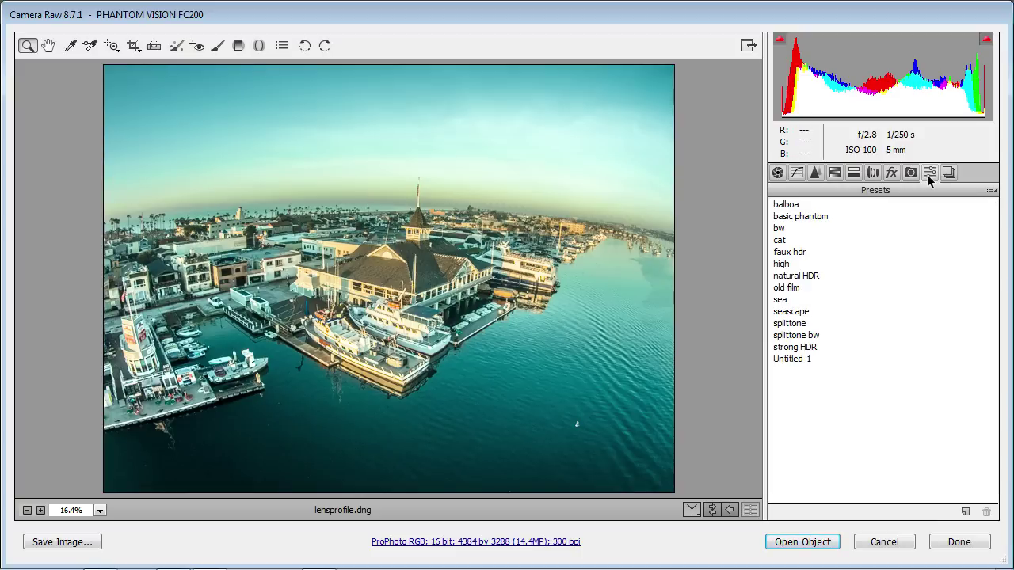
click(964, 513)
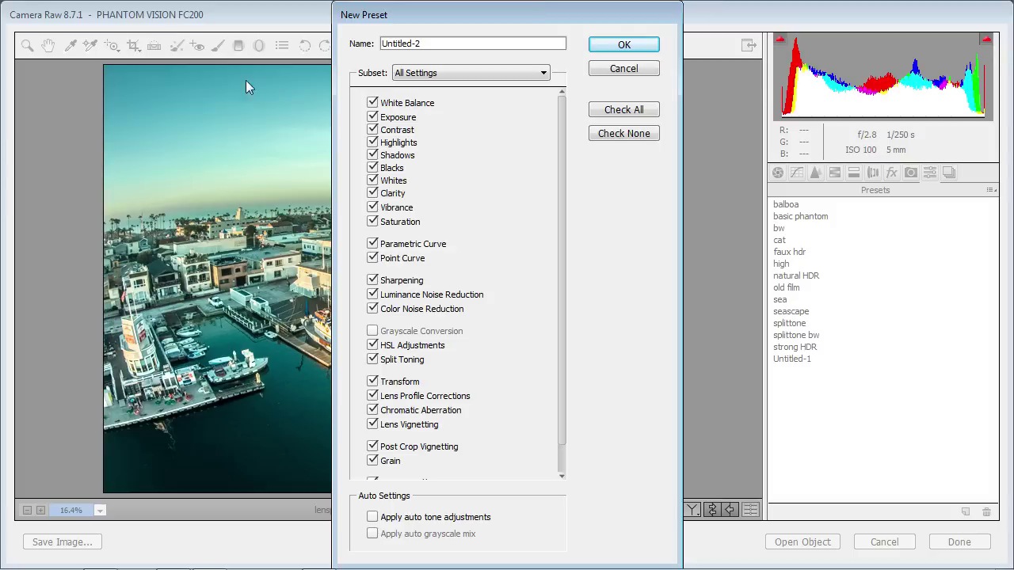
double_click(416, 44)
click(416, 44)
double_click(416, 44)
text(gritty)
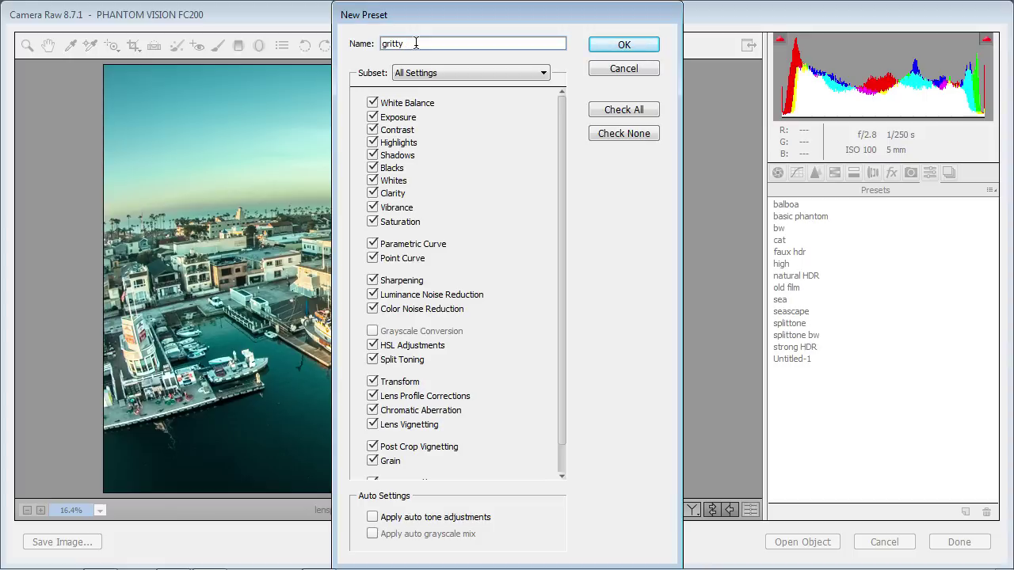
click(638, 46)
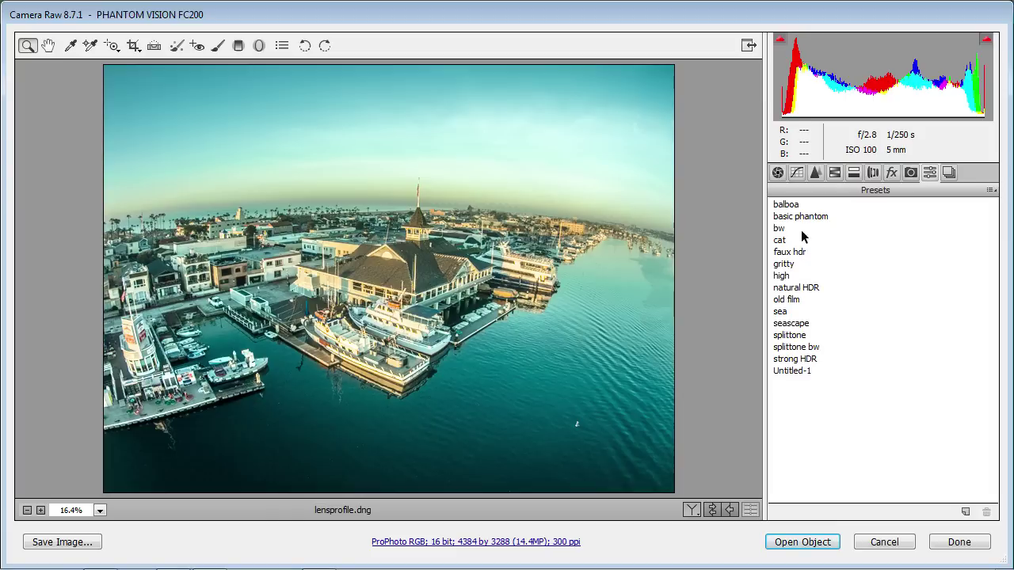
Compare the gritty and Untitled-1 presets on the photo, ending on Untitled-1.
click(786, 266)
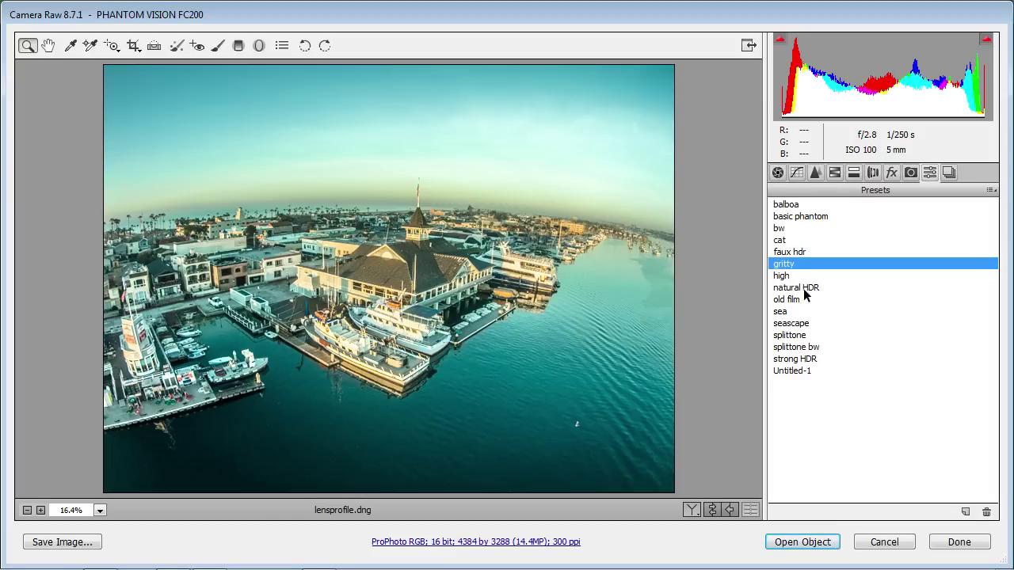
click(805, 372)
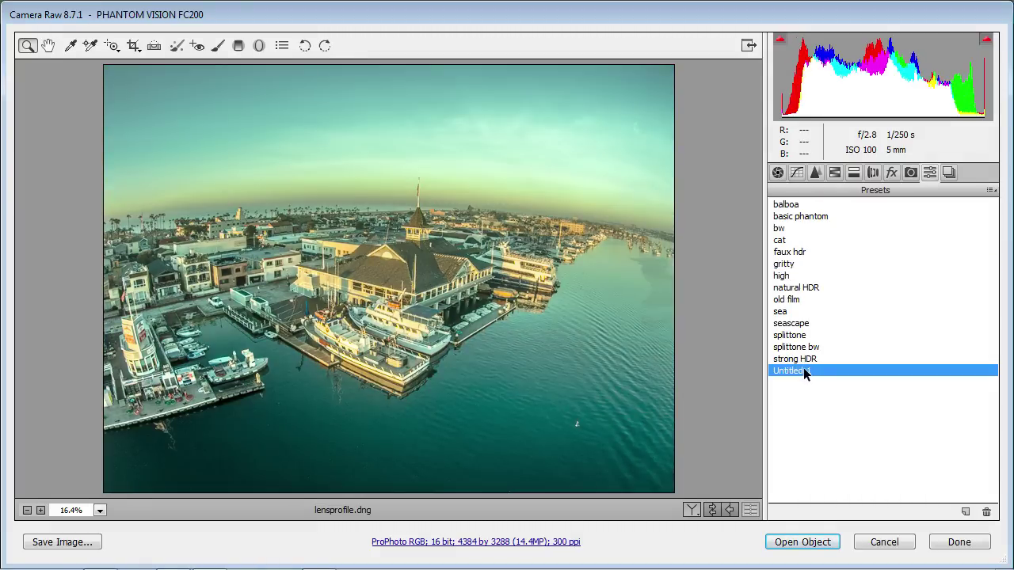
click(792, 265)
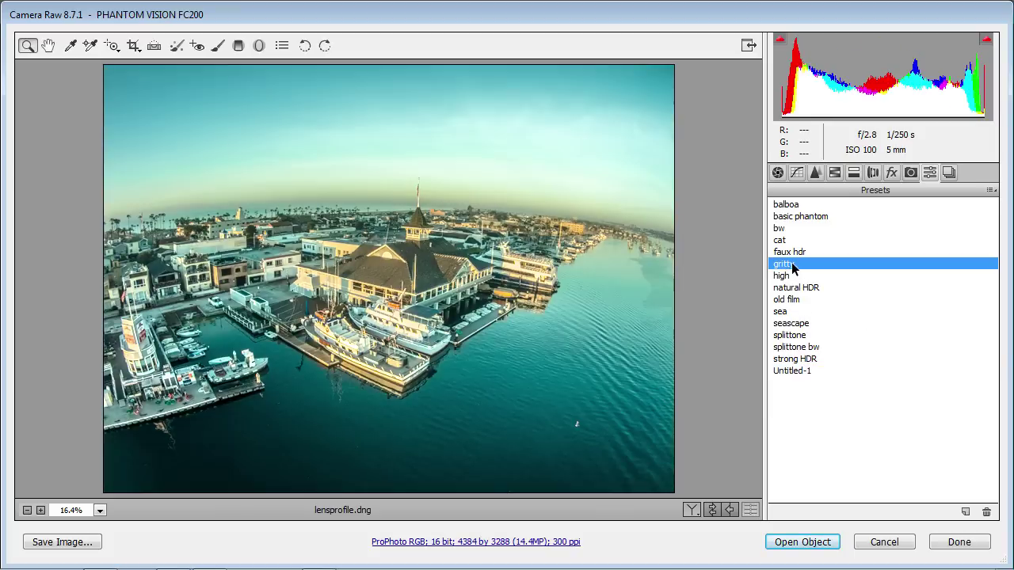
click(794, 372)
Look through the Presets options menu's Apply Preset submenu, then close it without choosing anything.
click(991, 190)
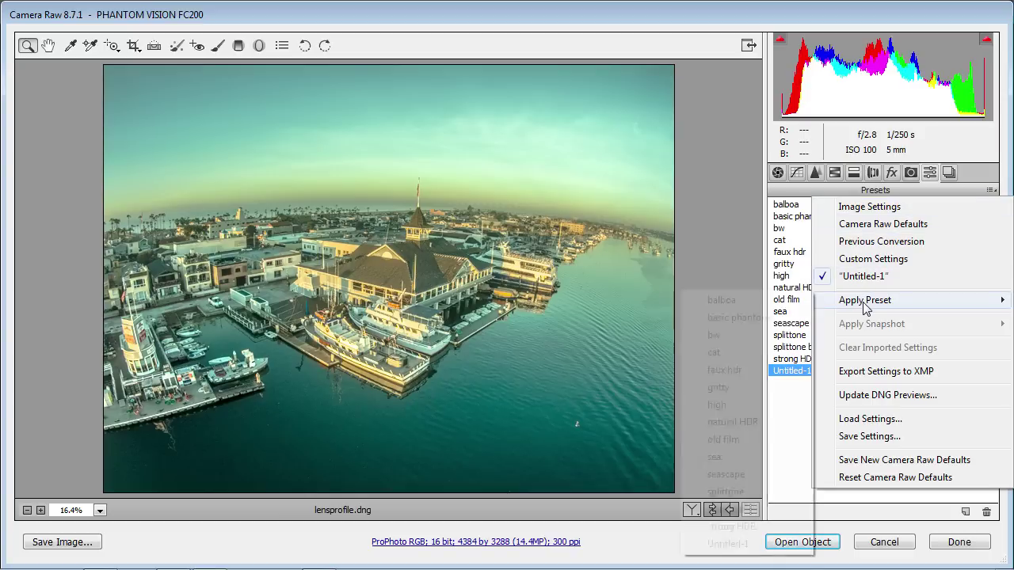
mouse_move(866, 308)
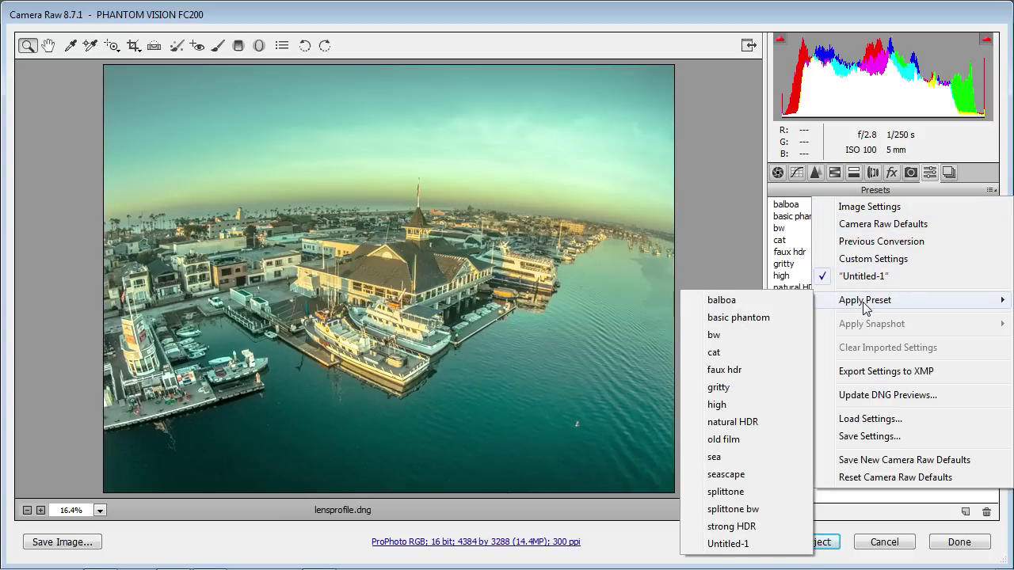
click(990, 191)
click(990, 193)
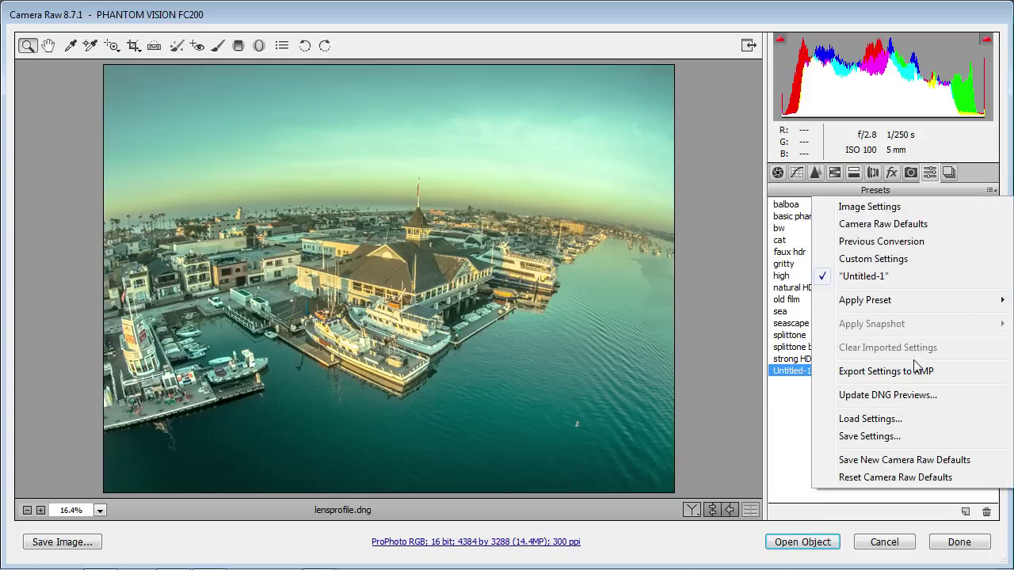
mouse_move(823, 304)
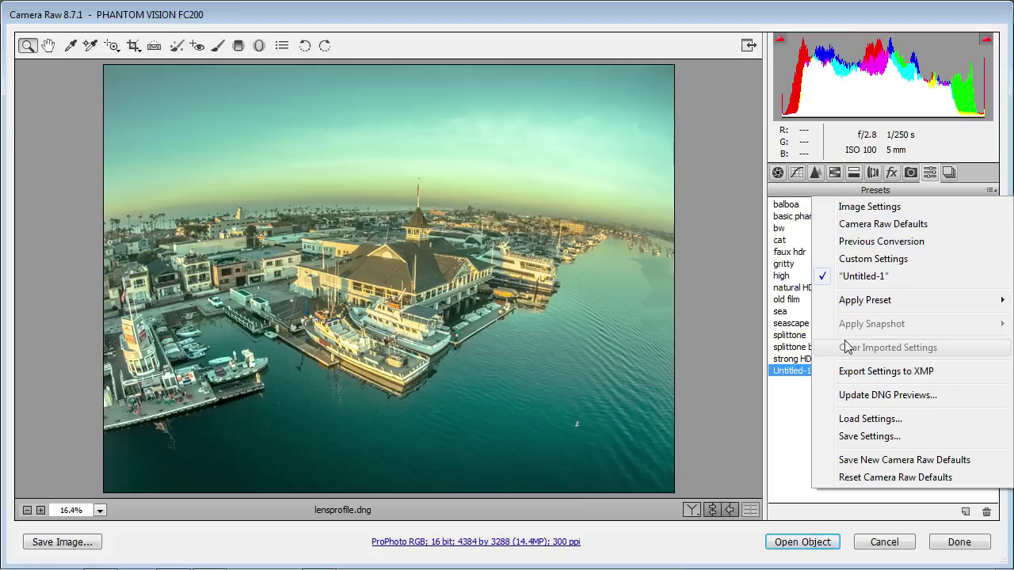
mouse_move(916, 307)
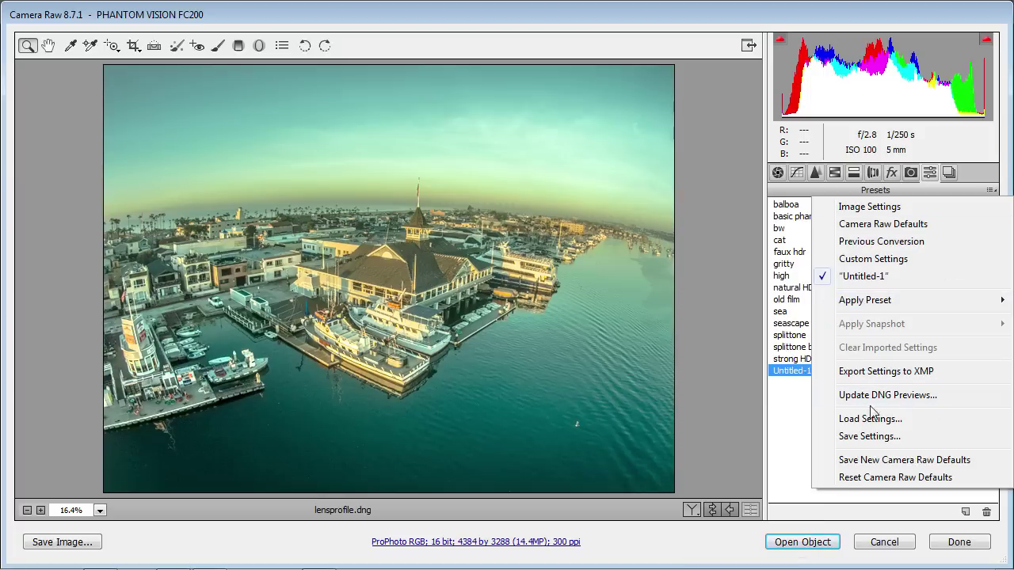
click(792, 412)
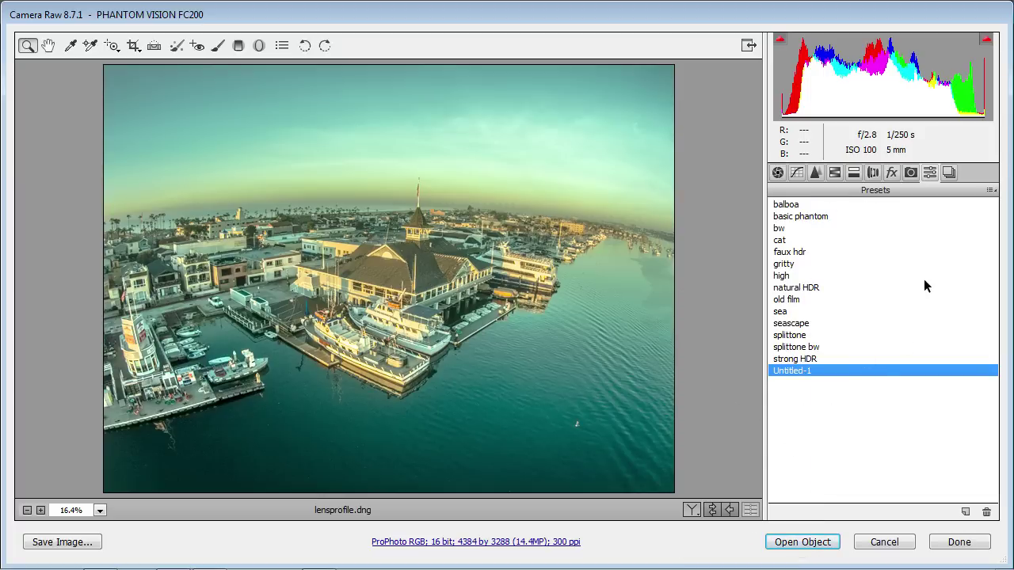
click(950, 175)
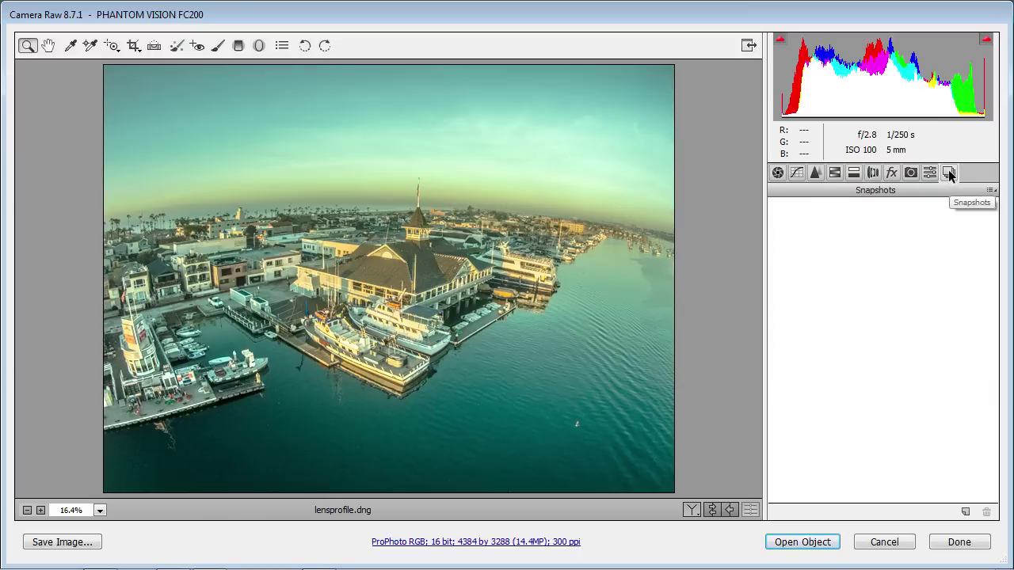
click(930, 173)
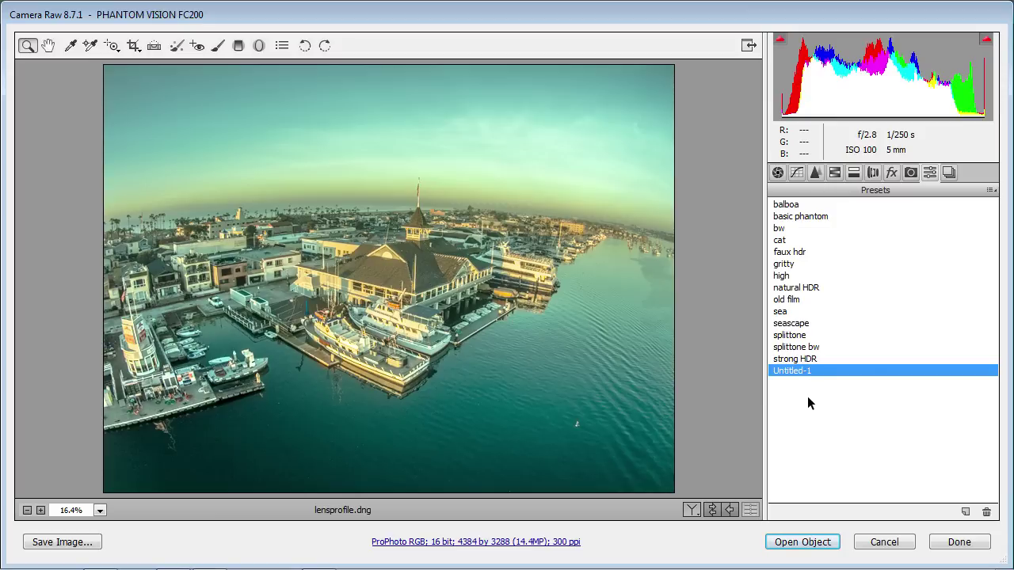
click(808, 252)
click(807, 263)
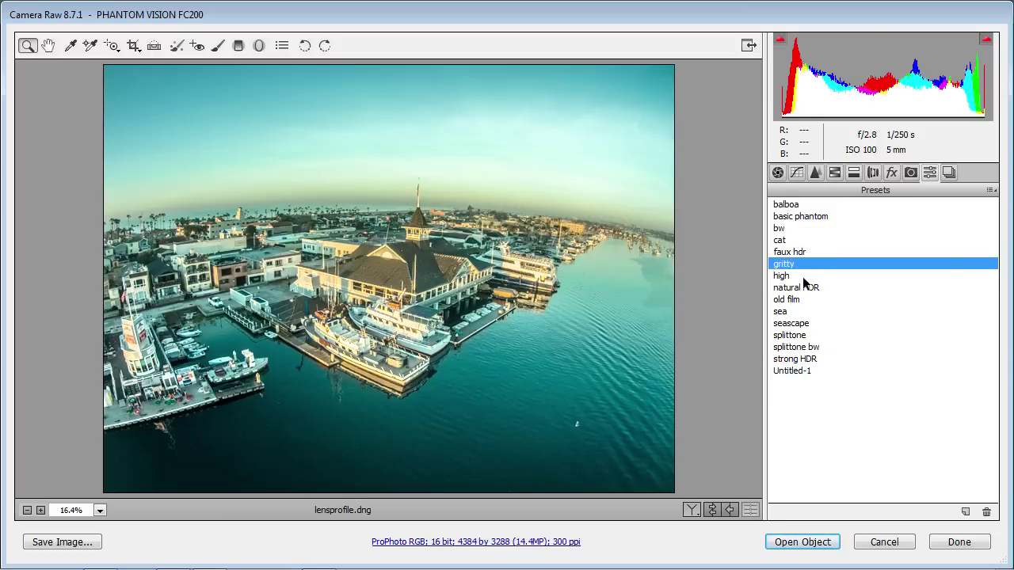
click(795, 336)
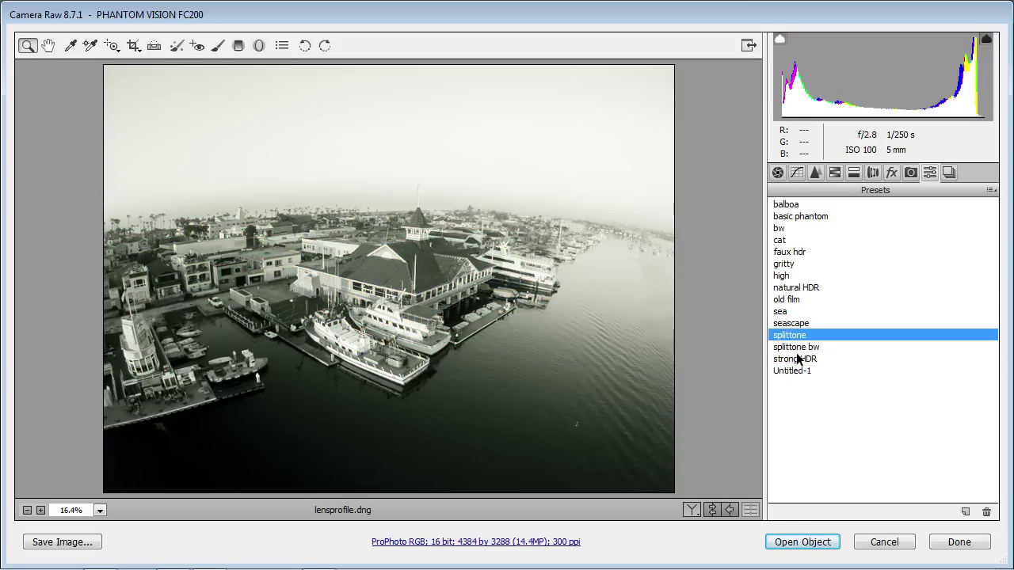
click(799, 359)
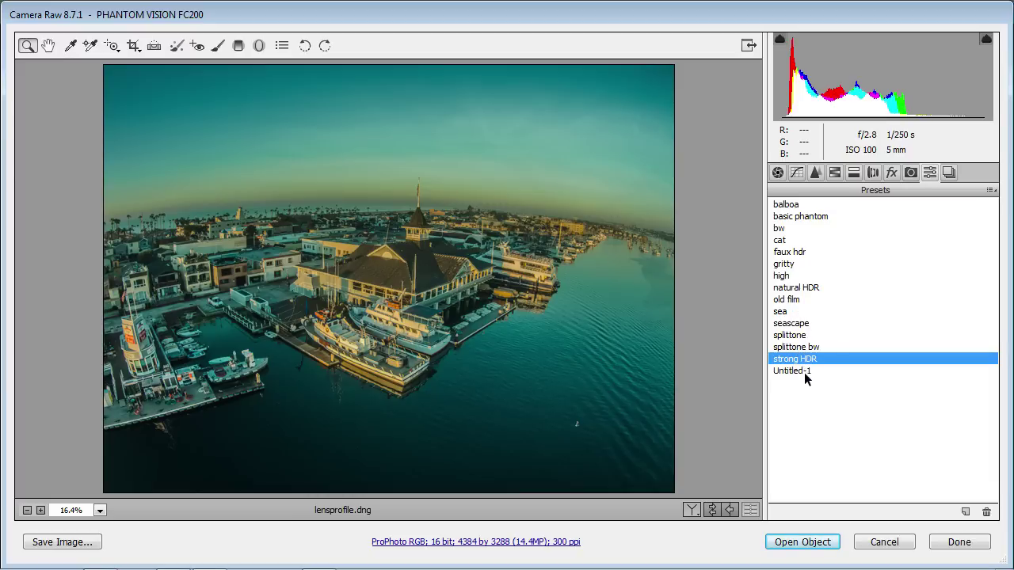
click(792, 371)
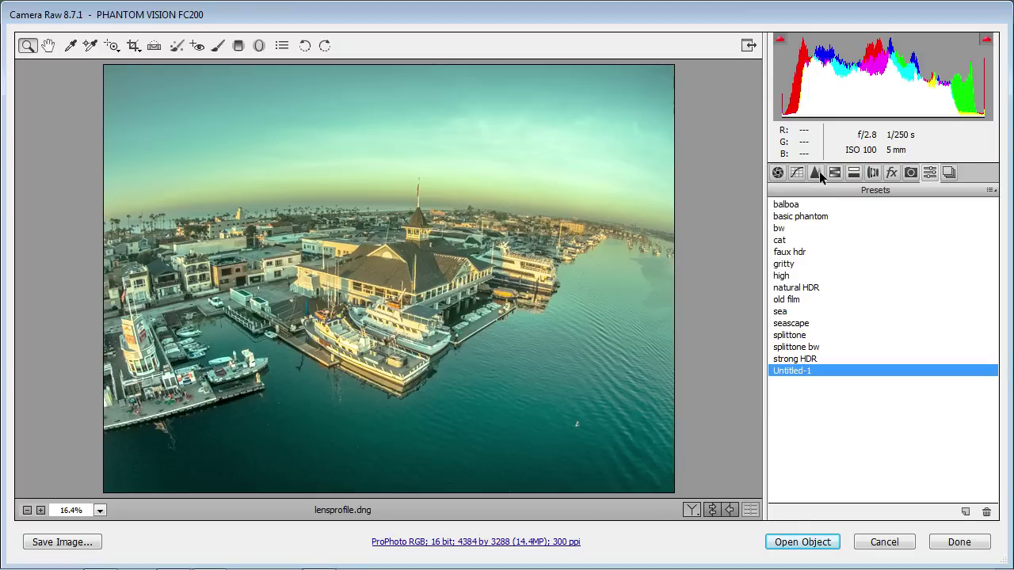
Save snapshot Untitled-1, then warm the photo by raising Temperature to 9000.
click(949, 173)
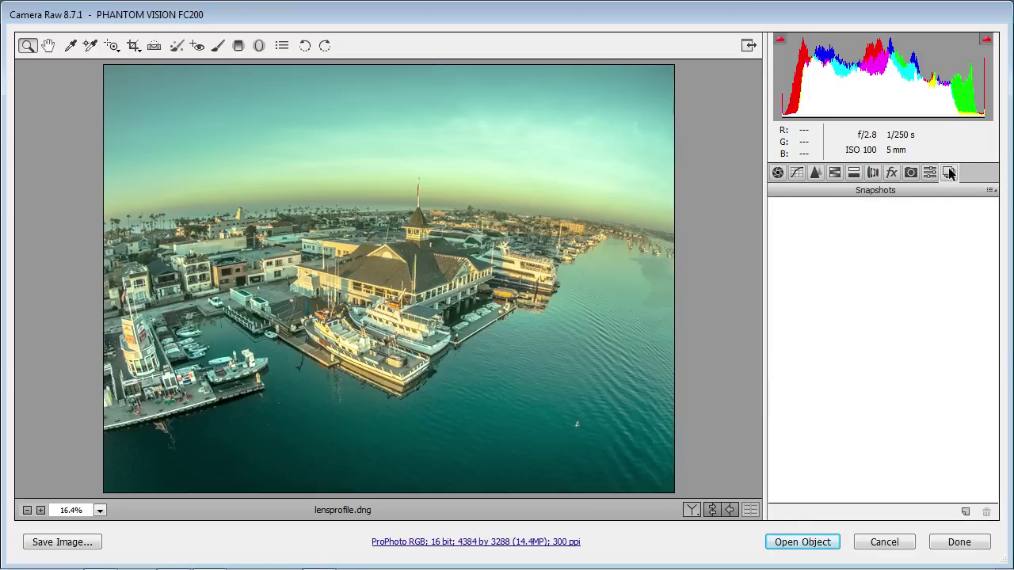
click(966, 513)
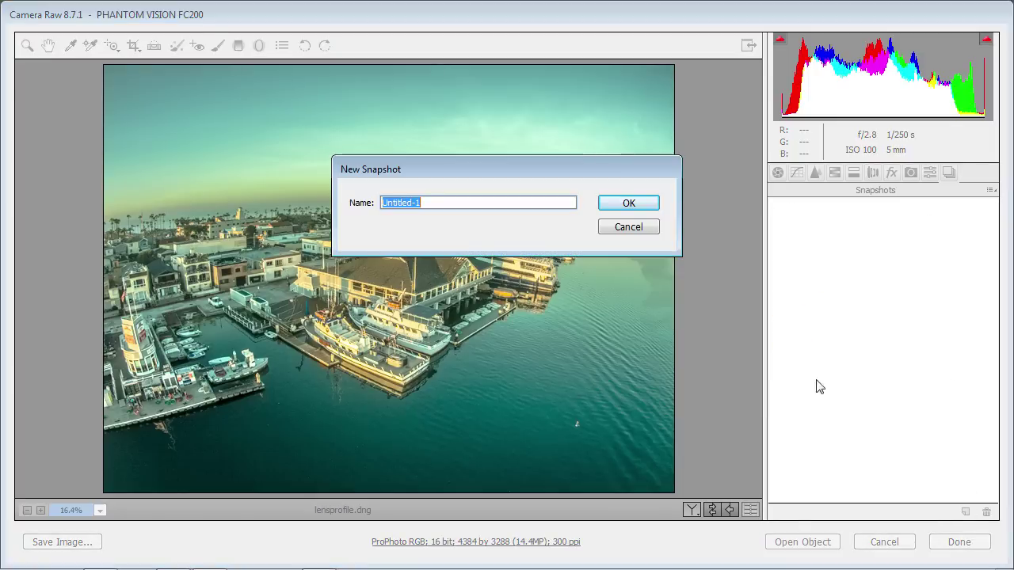
click(646, 209)
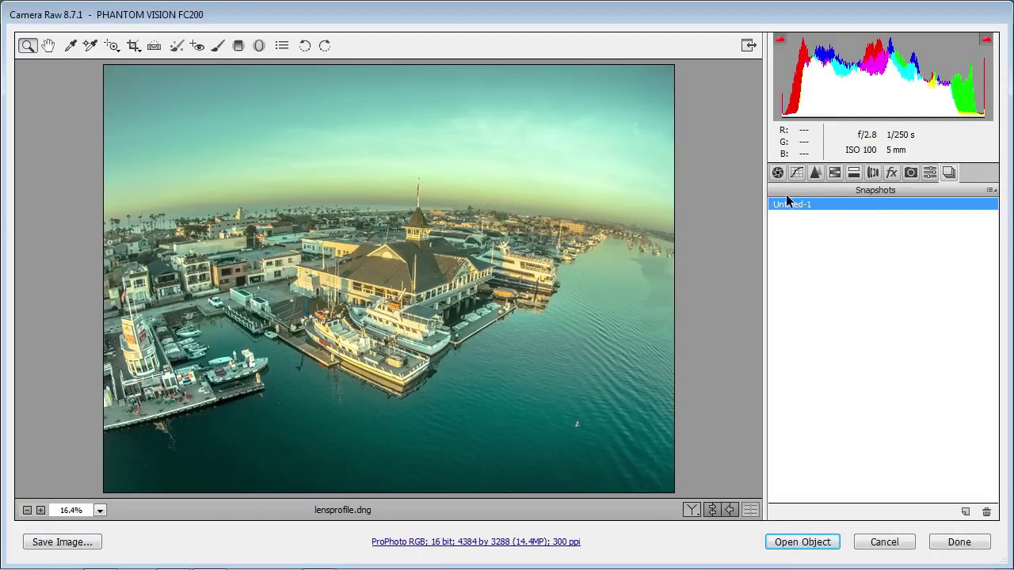
click(779, 176)
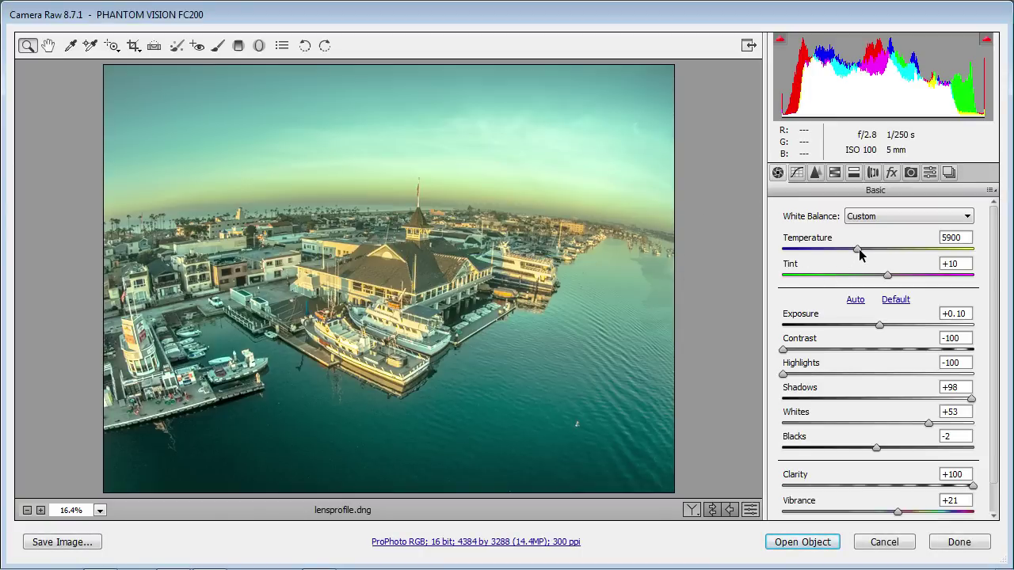
drag(857, 249, 908, 257)
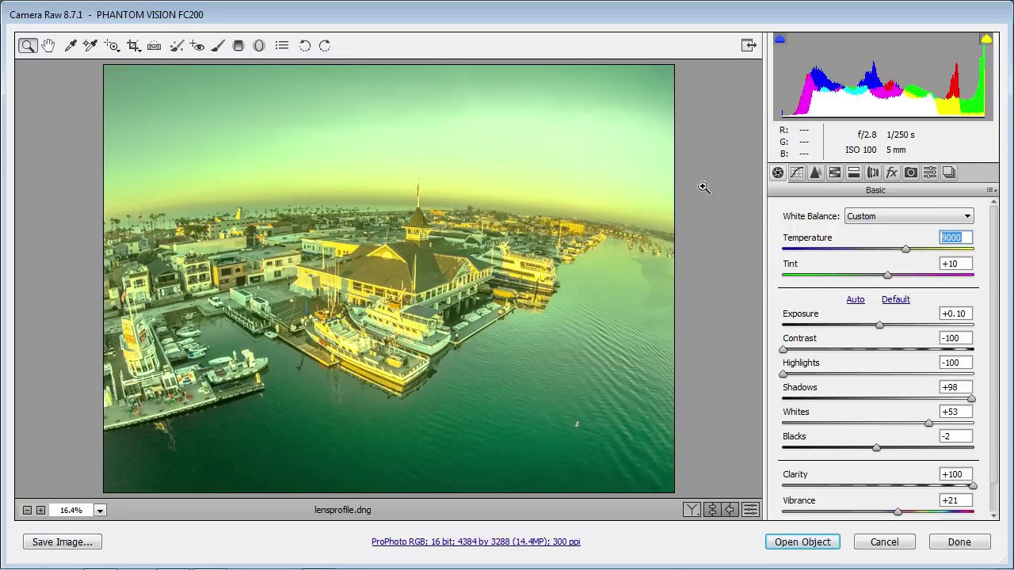
Save the warm look as a new snapshot named Untitled-2.
click(950, 174)
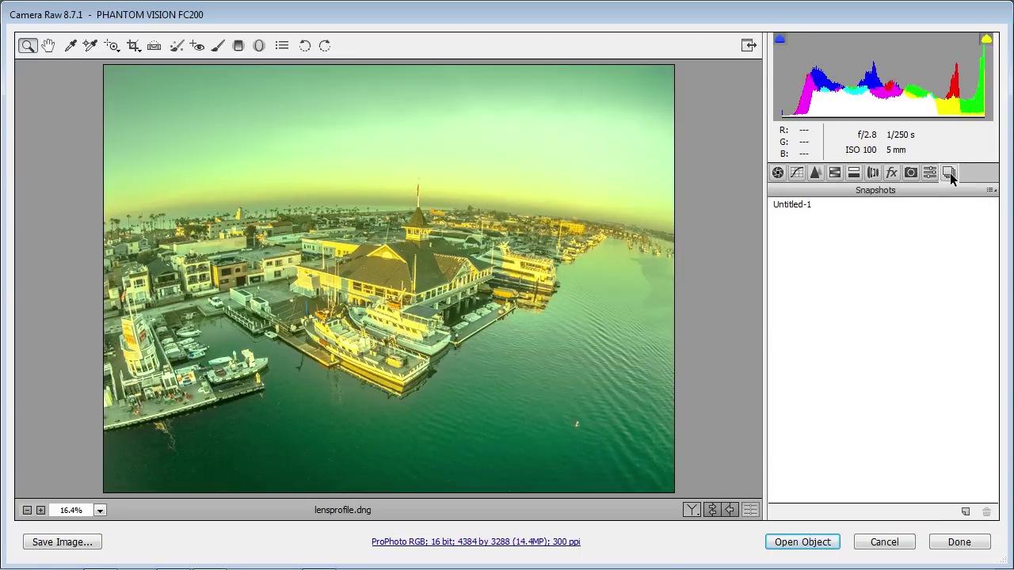
click(965, 512)
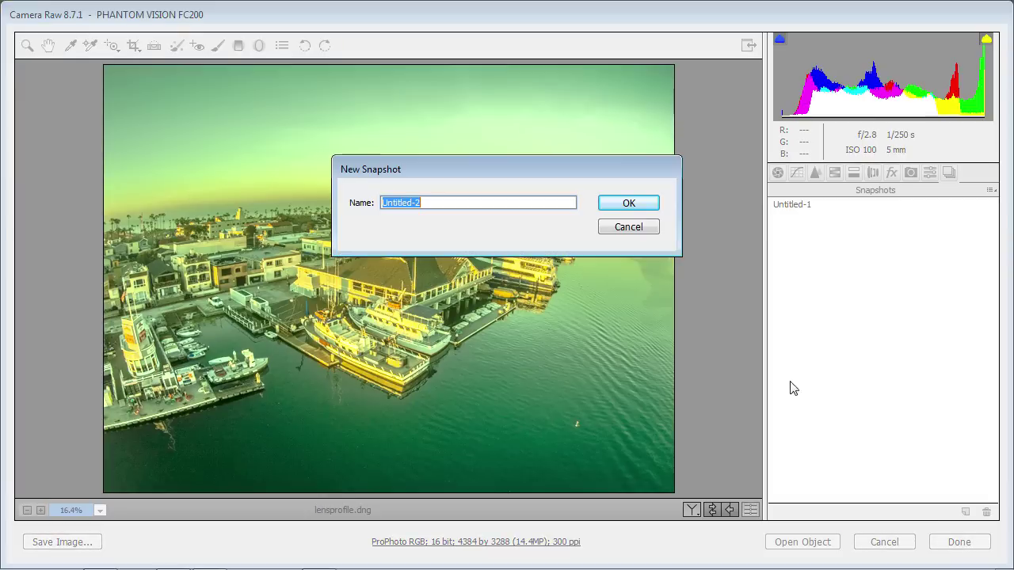
click(644, 202)
Set Contrast to -18, Highlights to -50 and Shadows to +87.
click(779, 173)
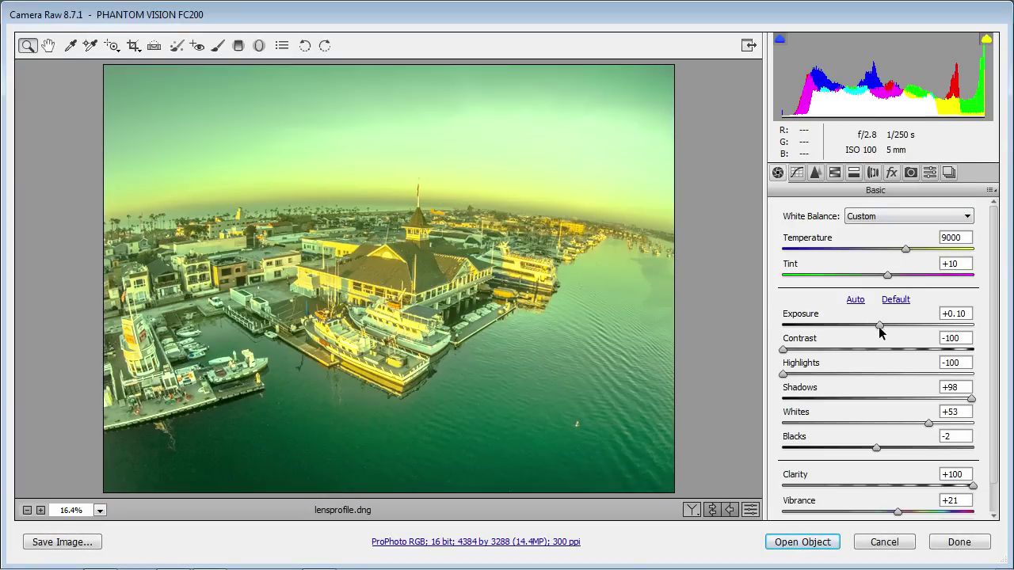
drag(784, 349, 860, 351)
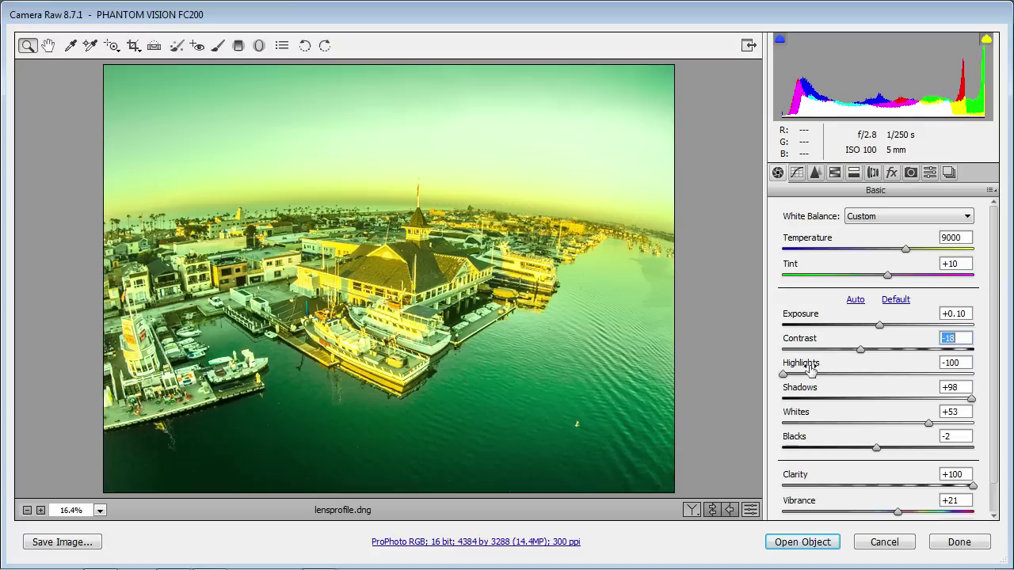
drag(809, 372, 832, 382)
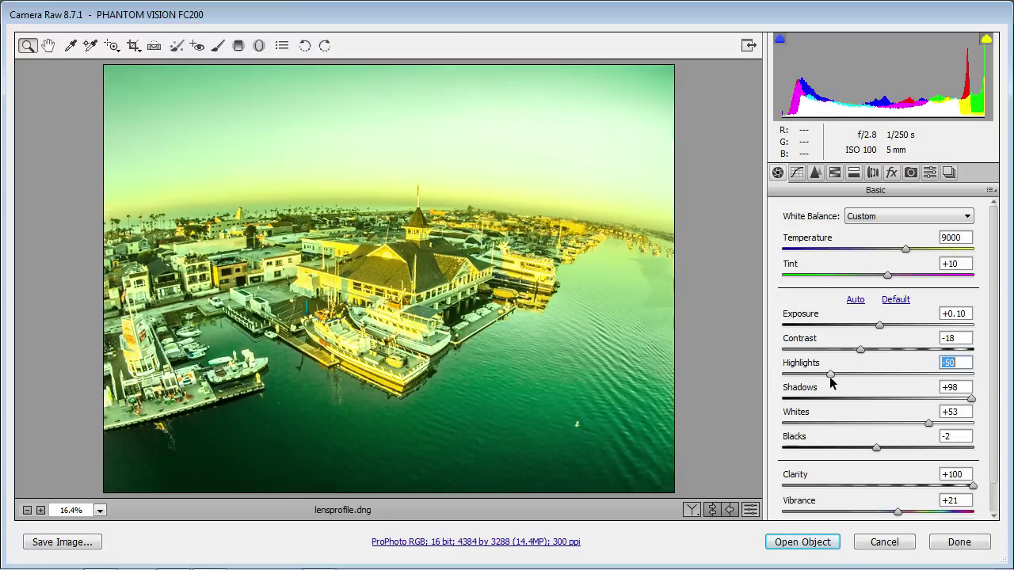
mouse_move(971, 399)
mouse_down()
mouse_move(867, 400)
mouse_move(960, 400)
mouse_up()
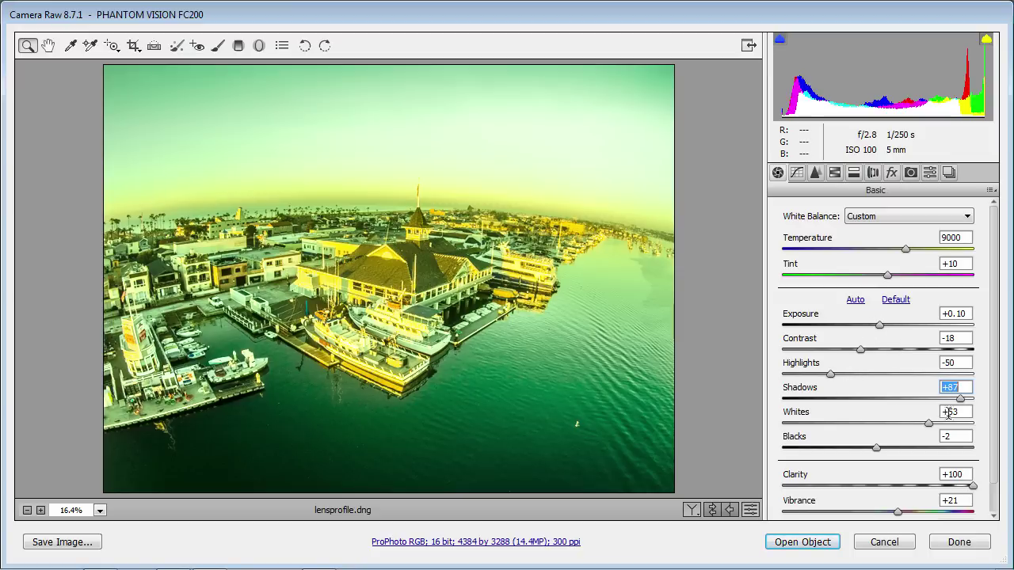
click(950, 173)
Compare the photo between snapshots Untitled-2 and Untitled-1.
click(796, 217)
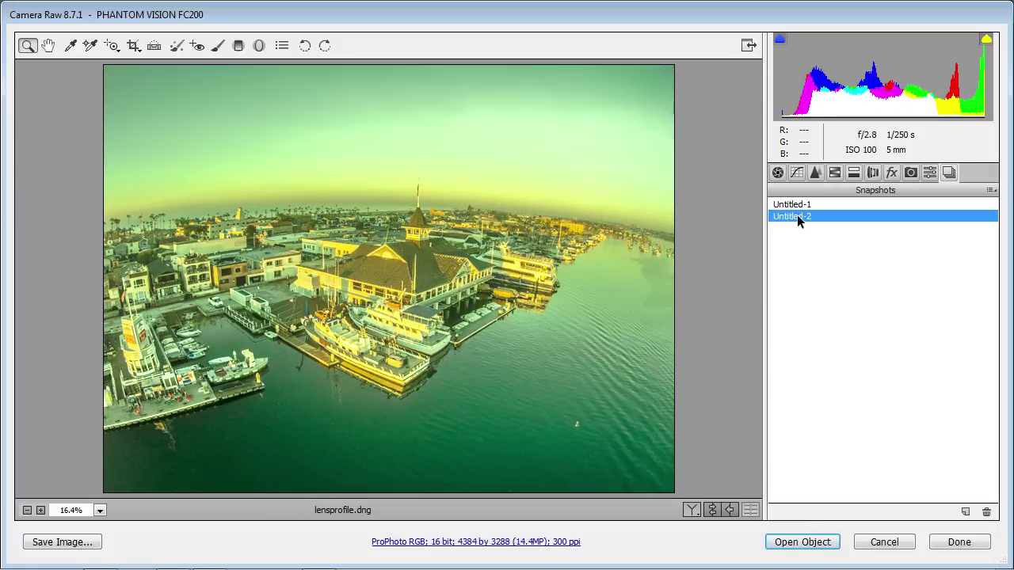
click(797, 205)
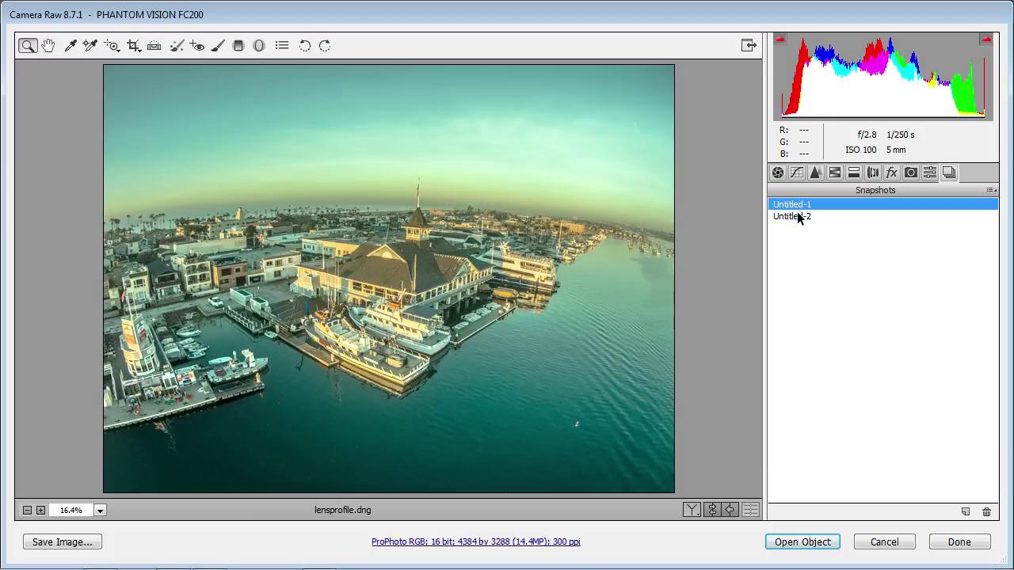
click(798, 217)
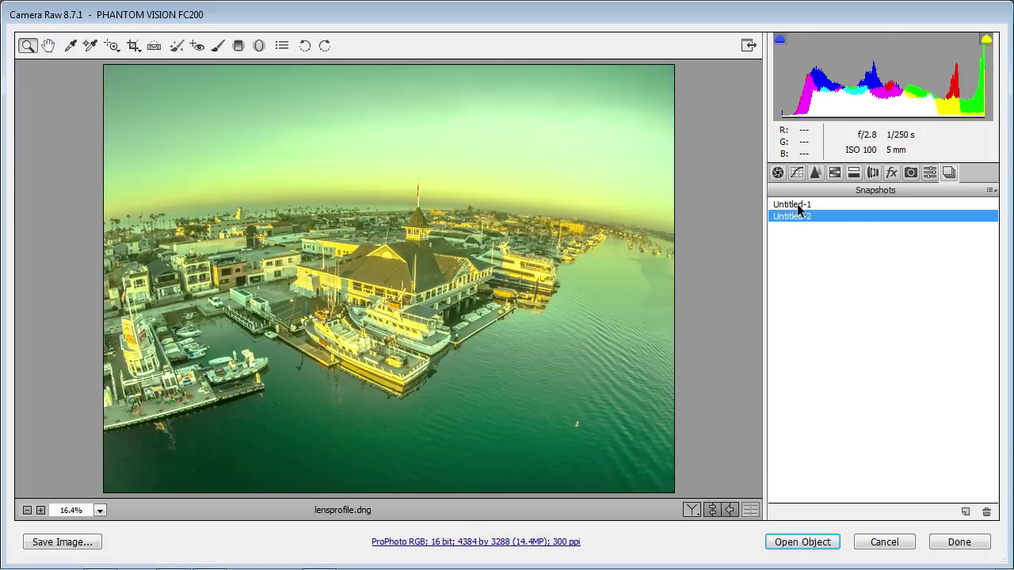
click(799, 206)
Reapply snapshot Untitled-2 and raise its Contrast from -100 to +44.
click(797, 217)
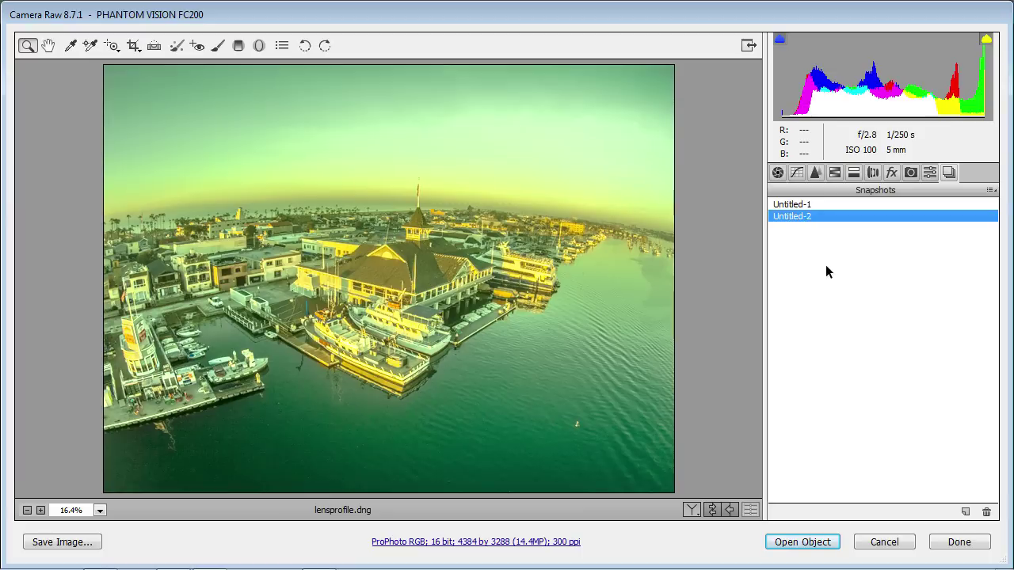
click(778, 172)
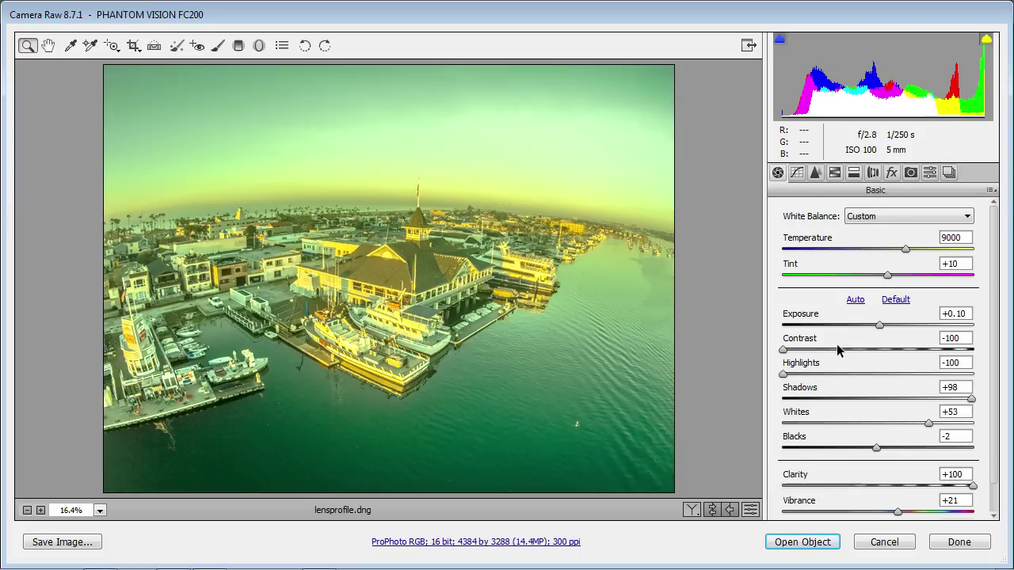
drag(819, 351, 921, 349)
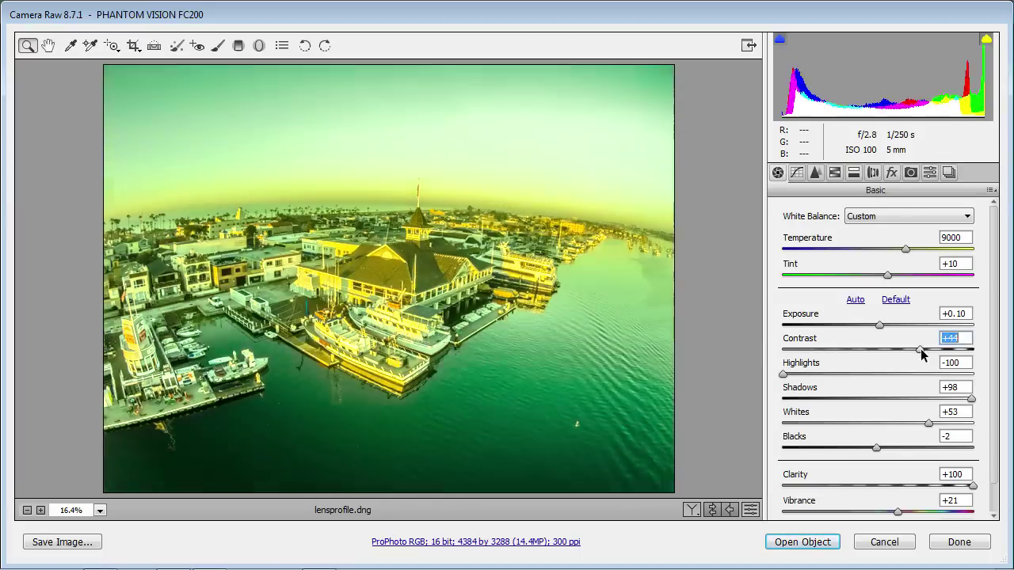
Save the high-contrast look as snapshot Untitled-3.
click(943, 173)
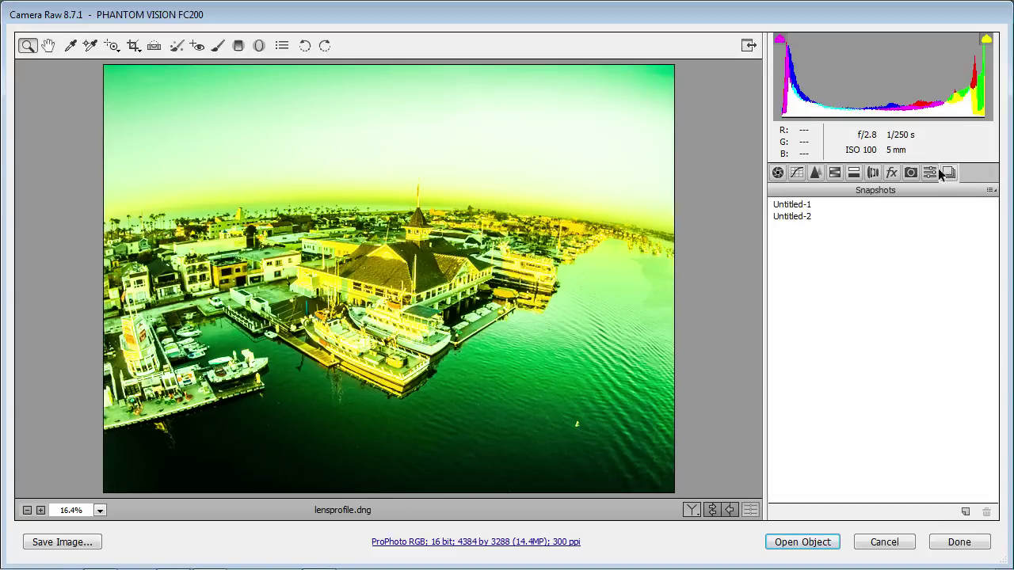
click(966, 512)
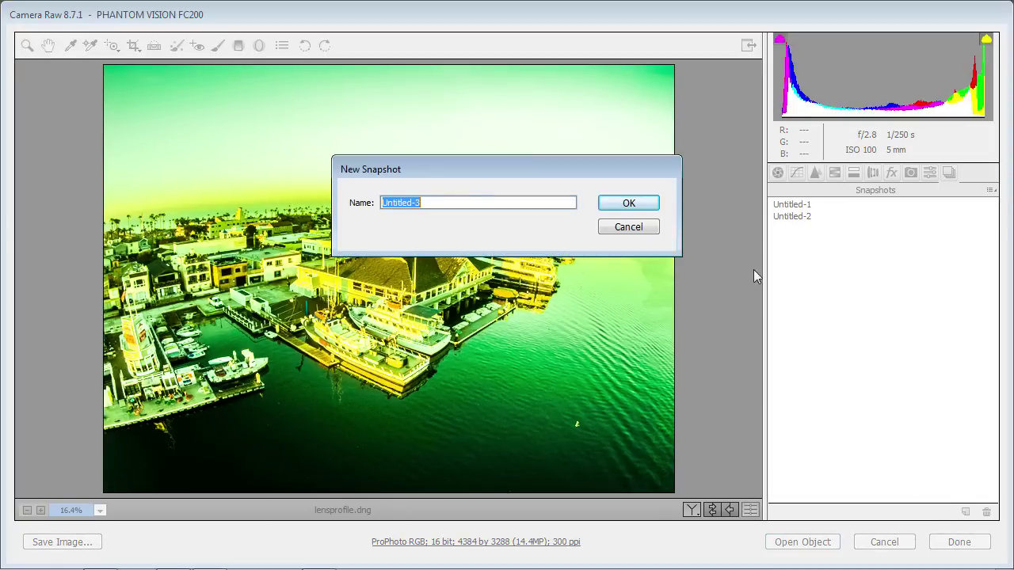
click(644, 203)
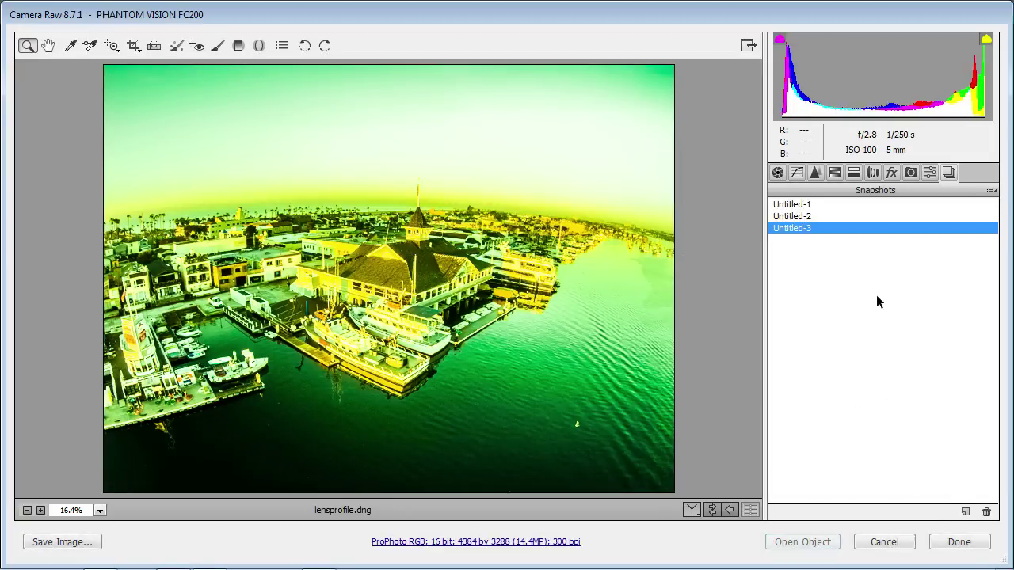
Reapply snapshot Untitled-2, raise its contrast and highlights, and start a new snapshot, Untitled-4.
click(808, 217)
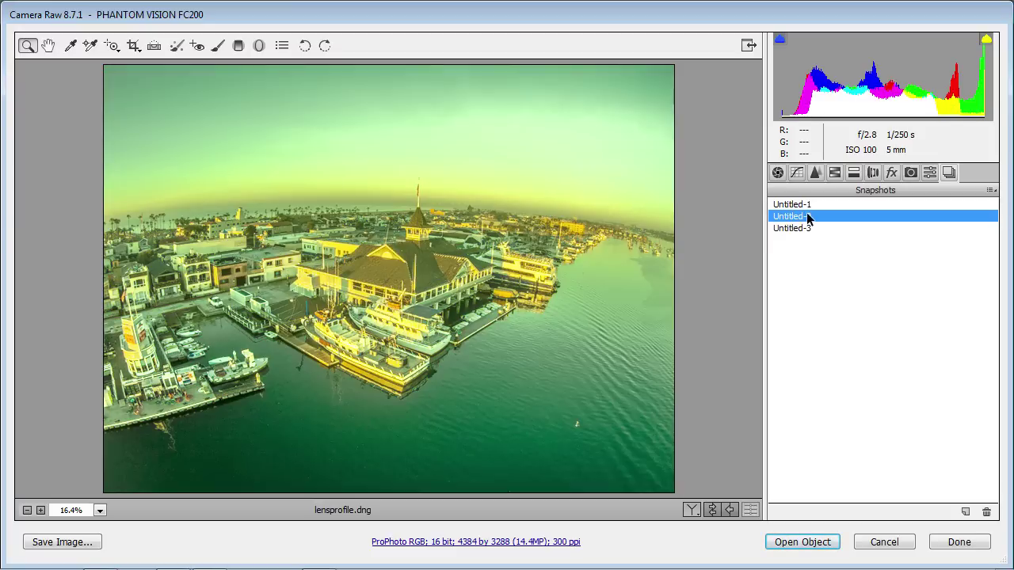
click(778, 173)
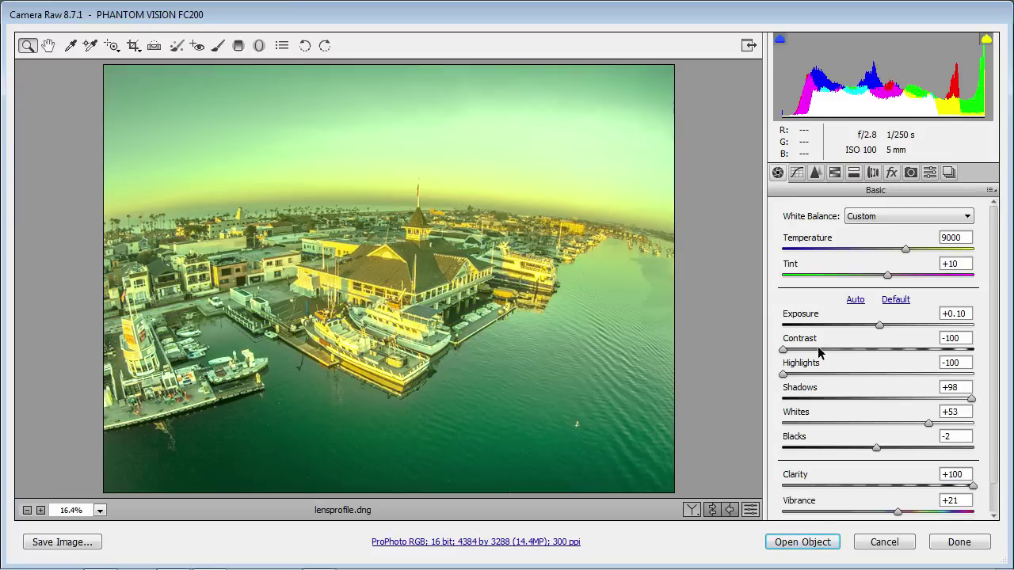
drag(810, 354, 964, 380)
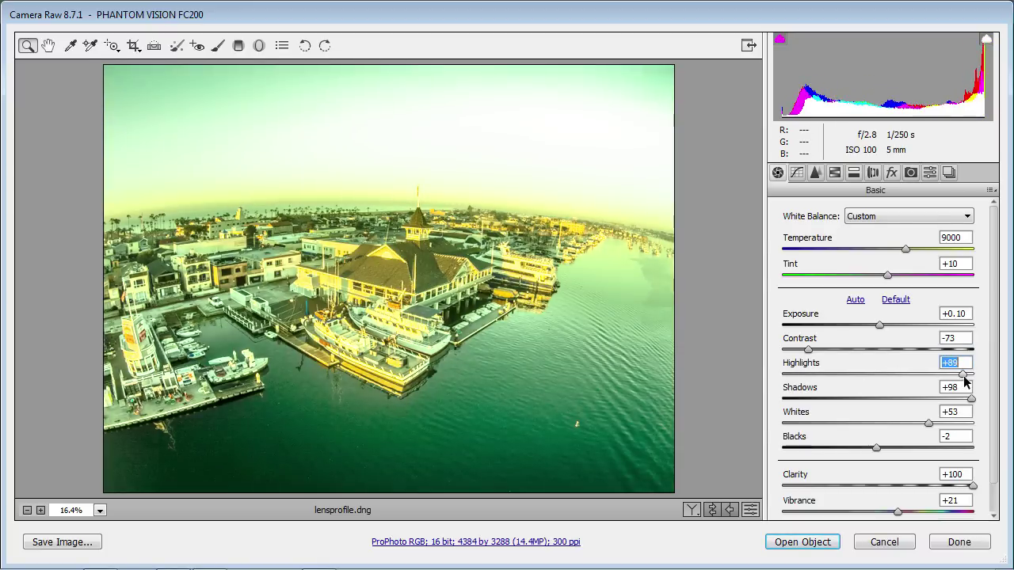
click(952, 174)
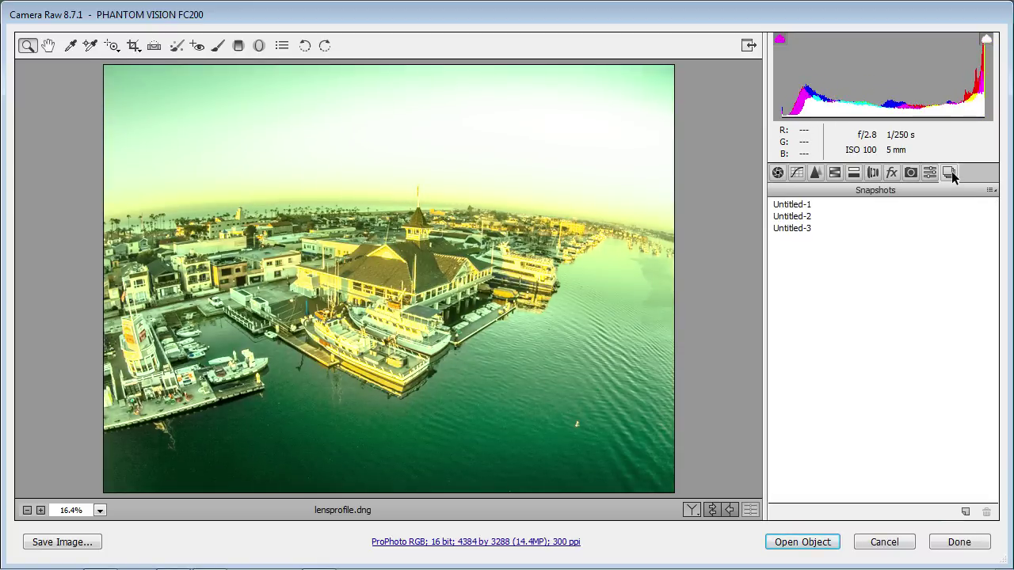
click(965, 511)
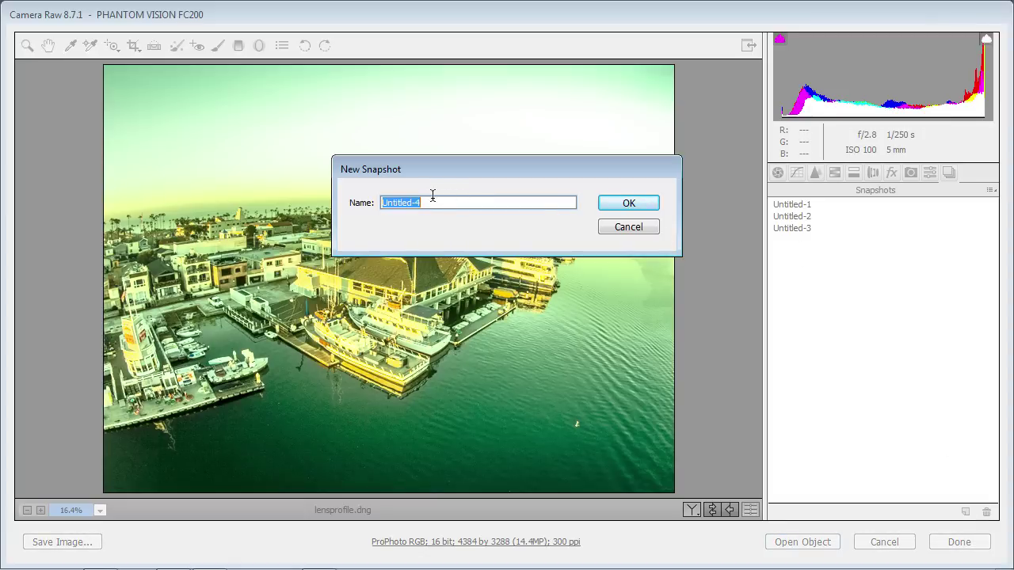
Save snapshot Untitled-4, compare Untitled-2, 3 and 4, then settle on Untitled-1's teal look.
click(618, 204)
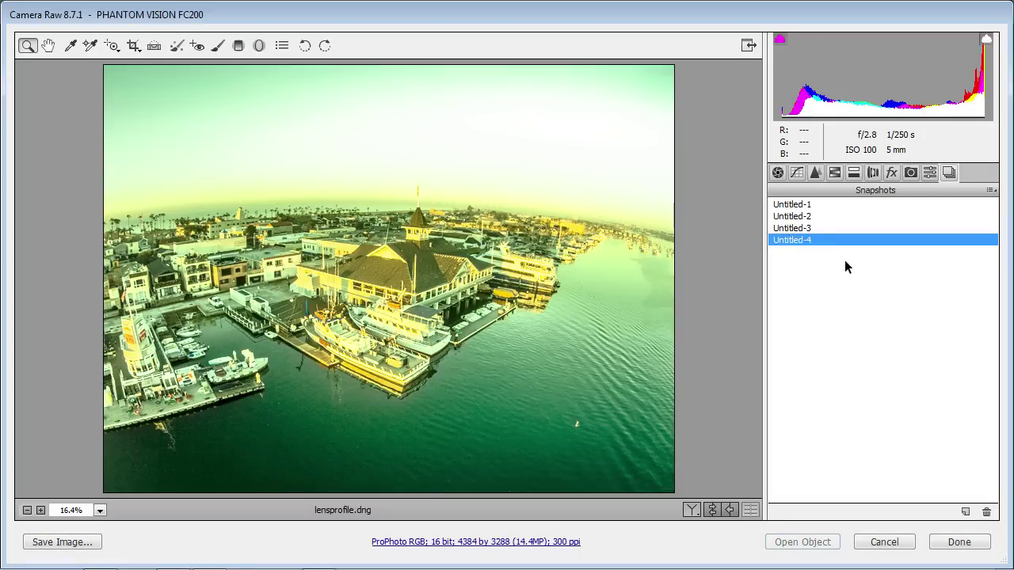
click(810, 217)
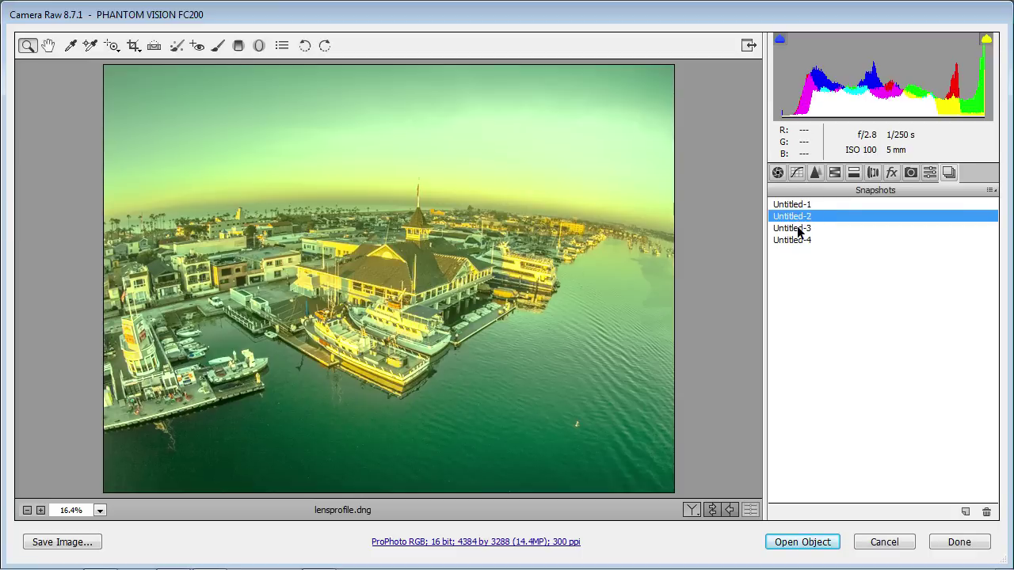
click(798, 229)
click(798, 217)
click(798, 239)
click(800, 216)
click(800, 204)
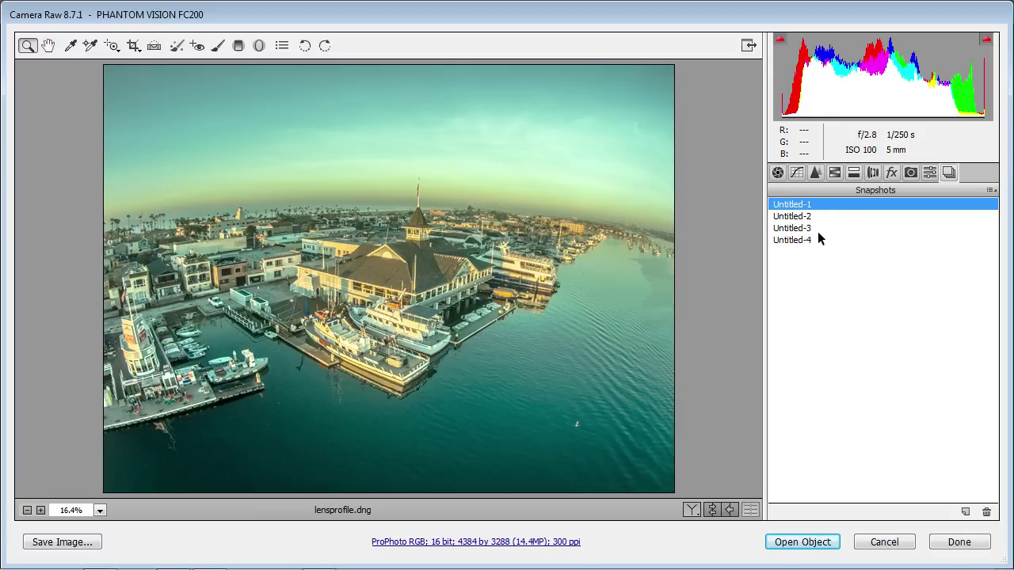
click(931, 173)
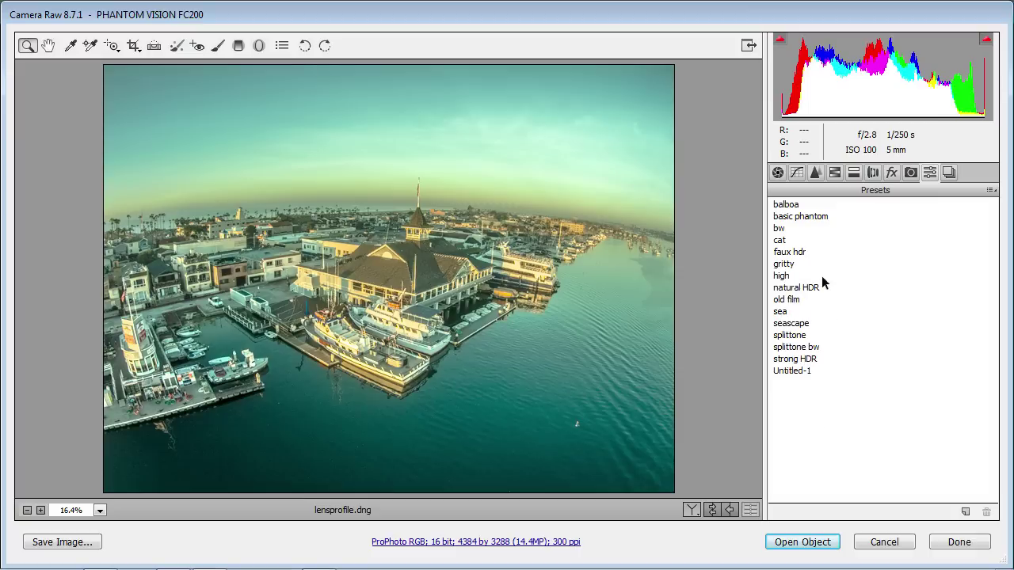
Apply the warm Untitled-2 snapshot, abandon a new preset, and cancel out of Camera Raw.
click(949, 172)
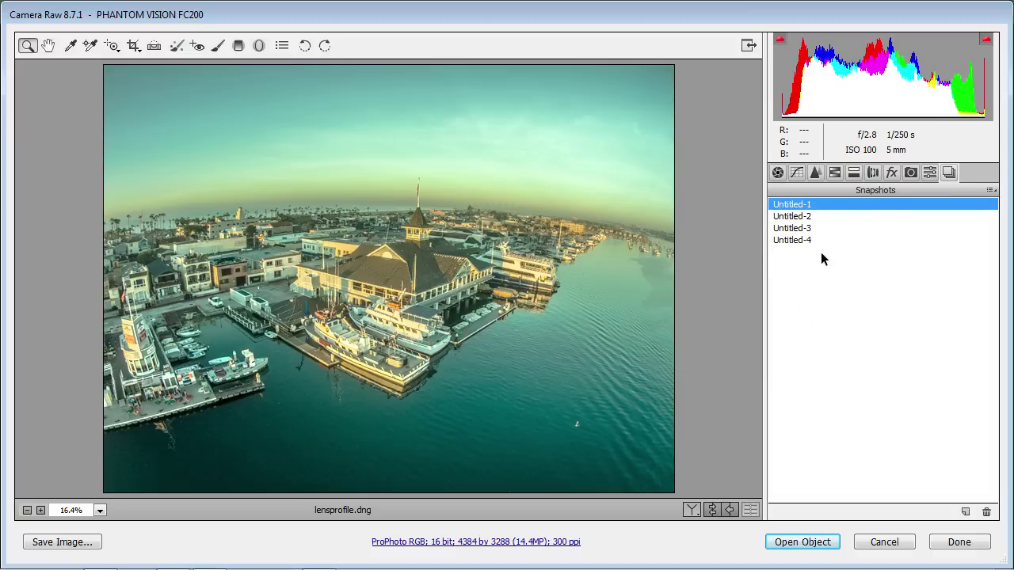
click(821, 217)
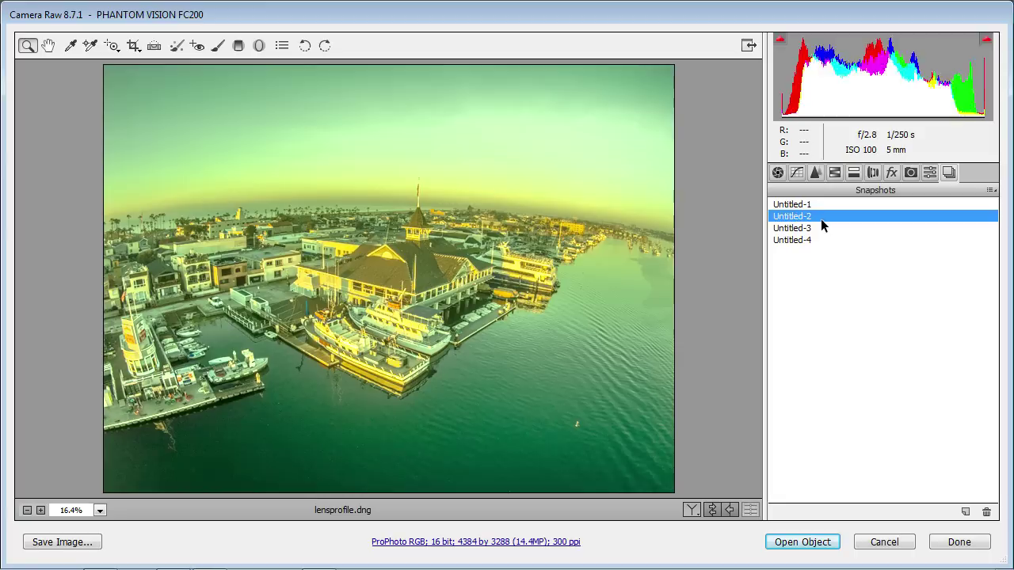
click(911, 174)
click(965, 512)
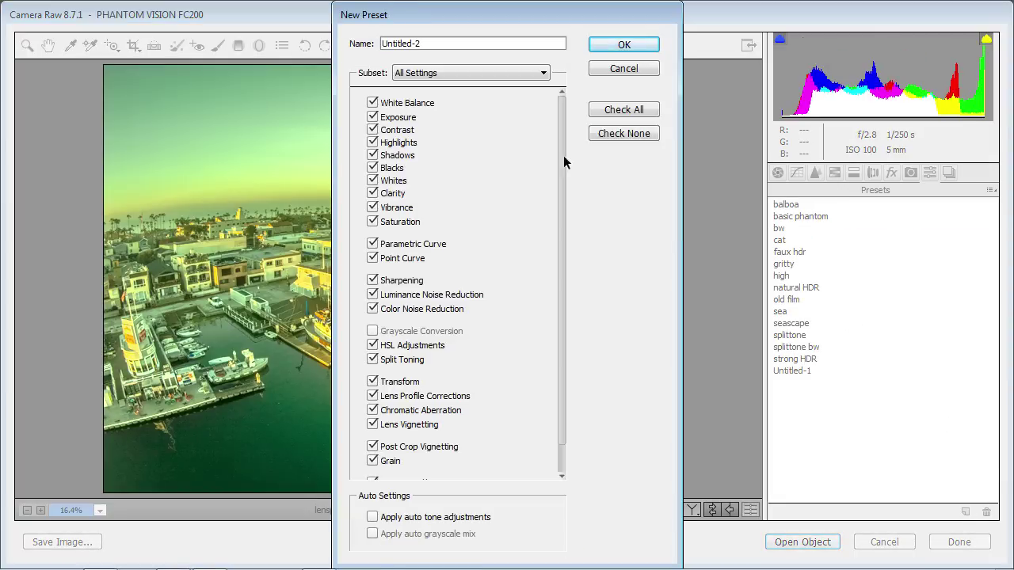
click(646, 74)
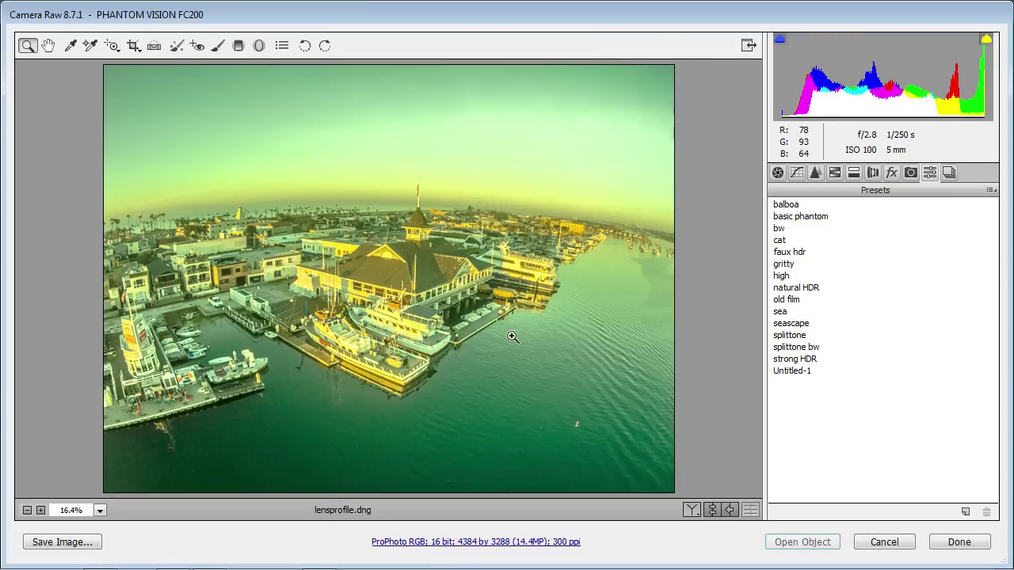
click(886, 544)
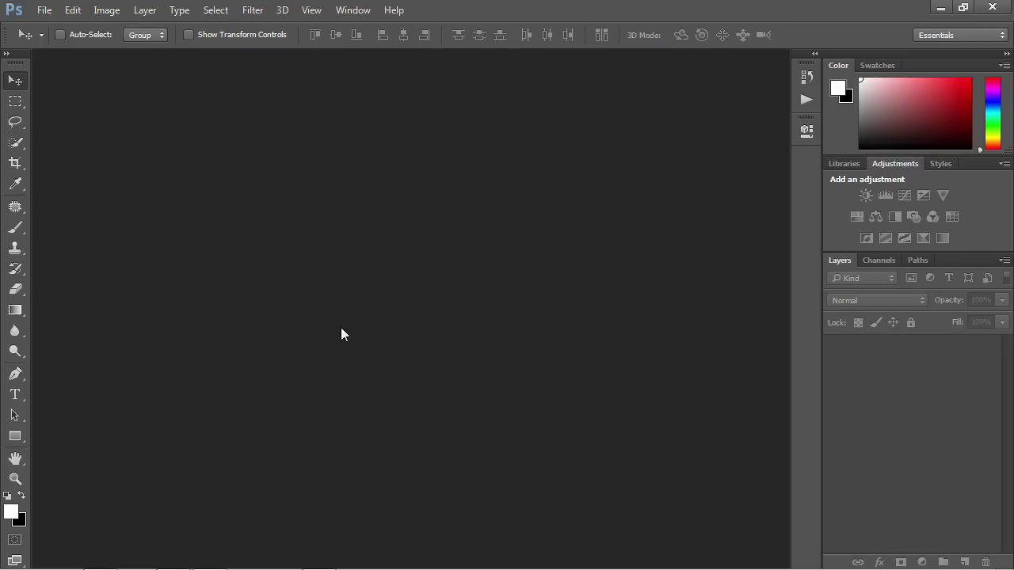
Return to Adobe Bridge and enlarge thumbnails until lensprofile.dng fills a single column.
click(173, 560)
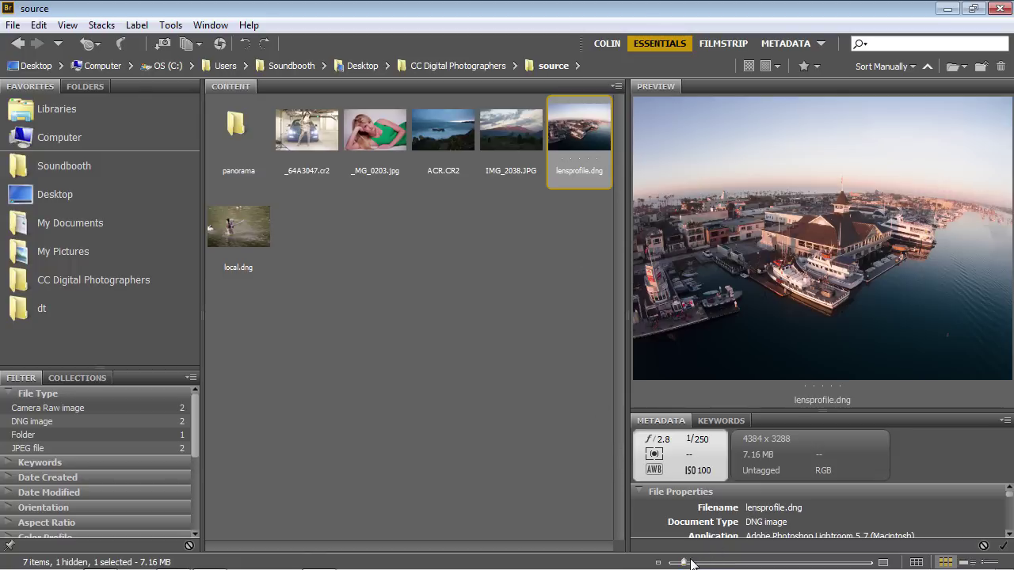
drag(690, 559, 748, 561)
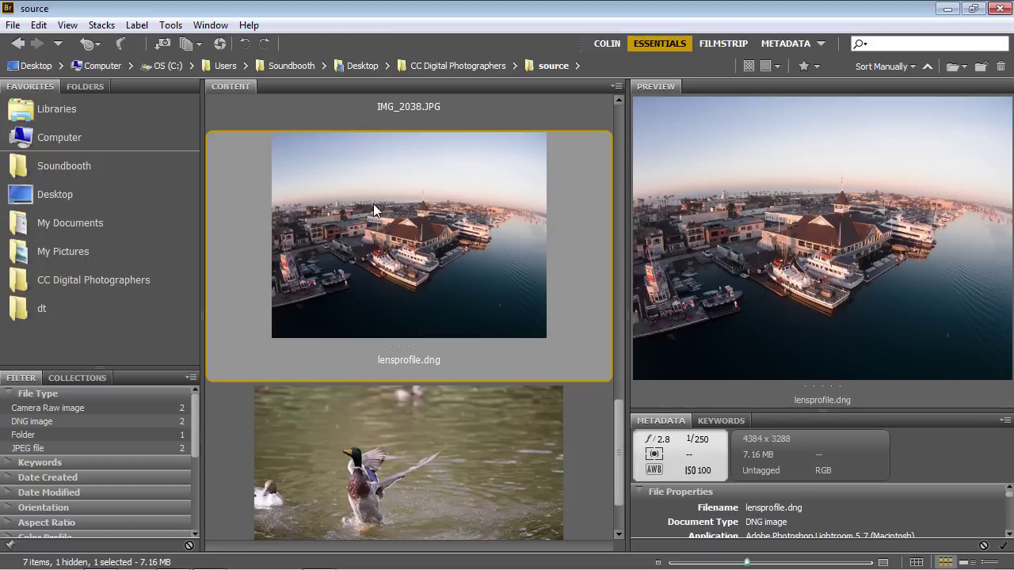
Apply the gritty develop preset to lensprofile.dng, then replace it with balboa.
right_click(411, 200)
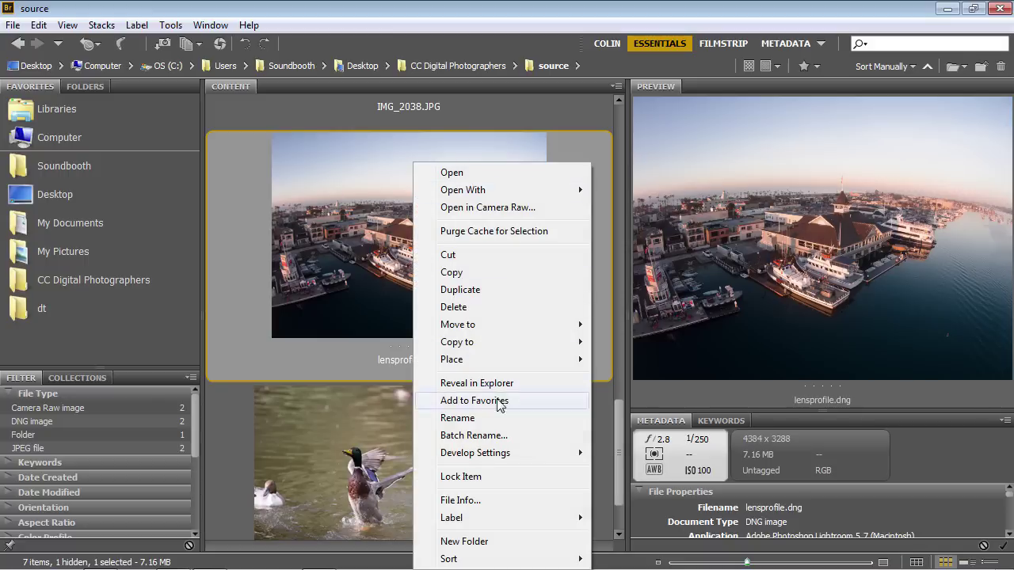
mouse_move(501, 455)
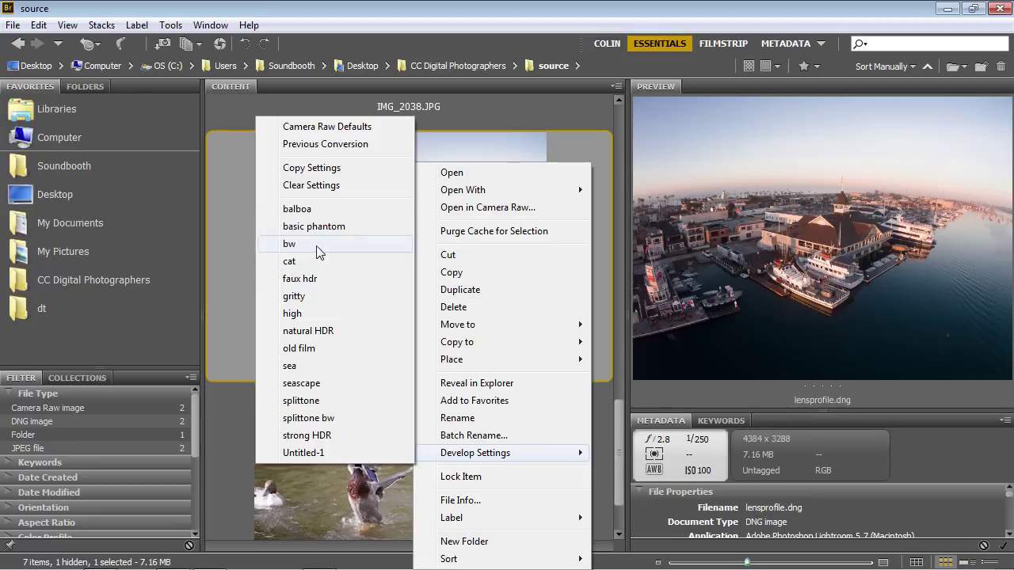
click(310, 296)
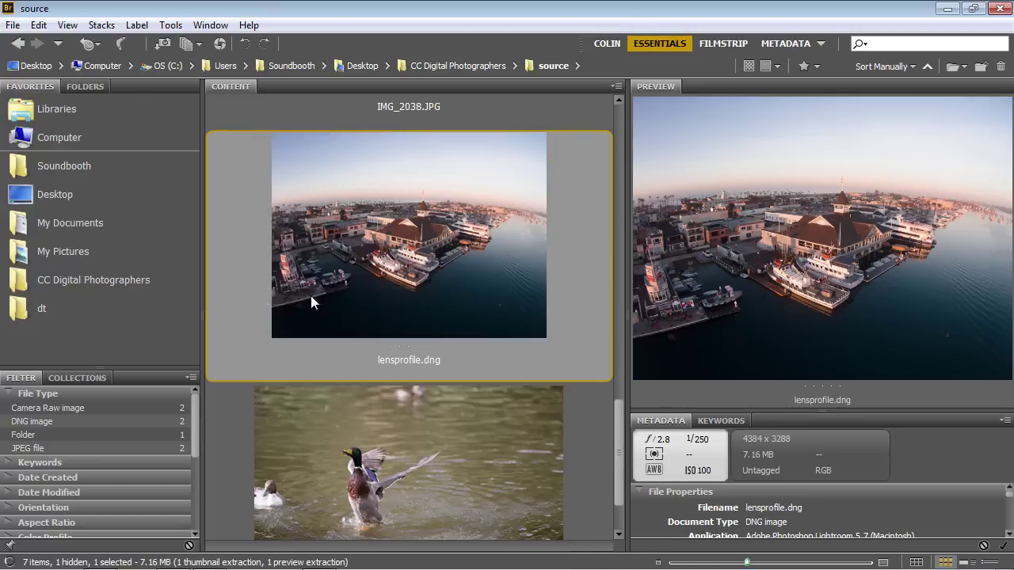
right_click(489, 253)
mouse_move(572, 450)
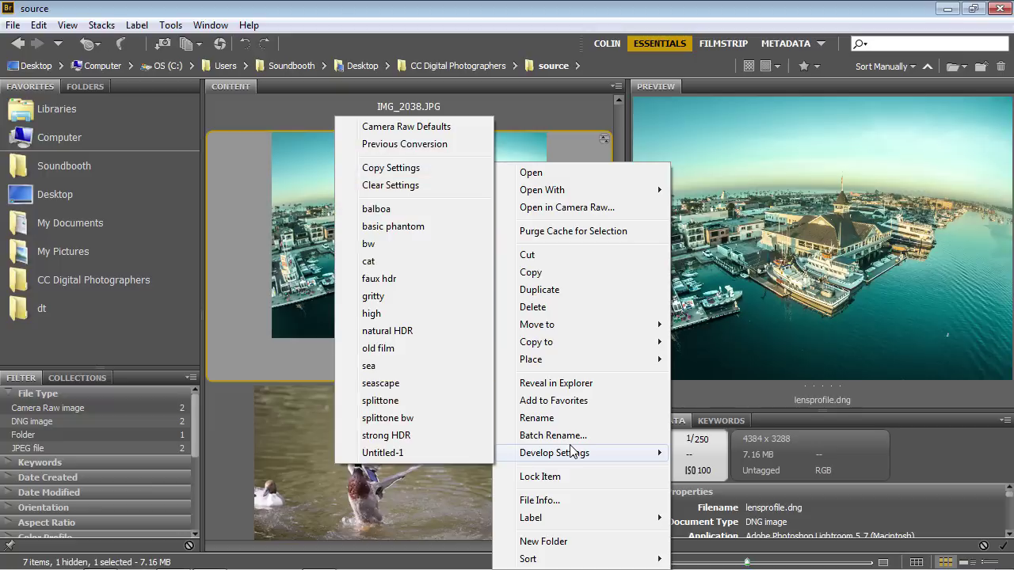
click(379, 209)
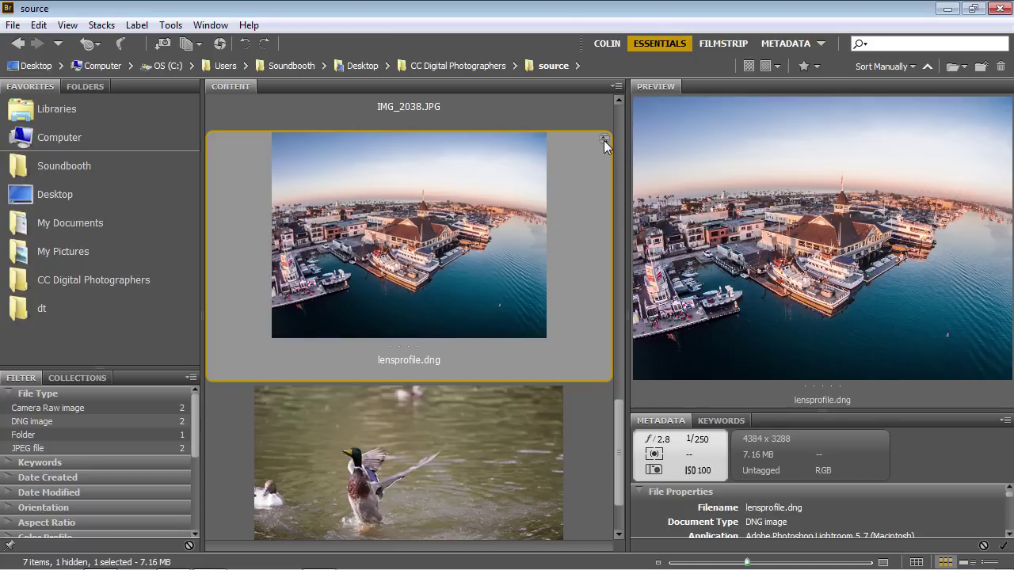
Clear lensprofile.dng's develop settings back to the original rendering.
right_click(475, 208)
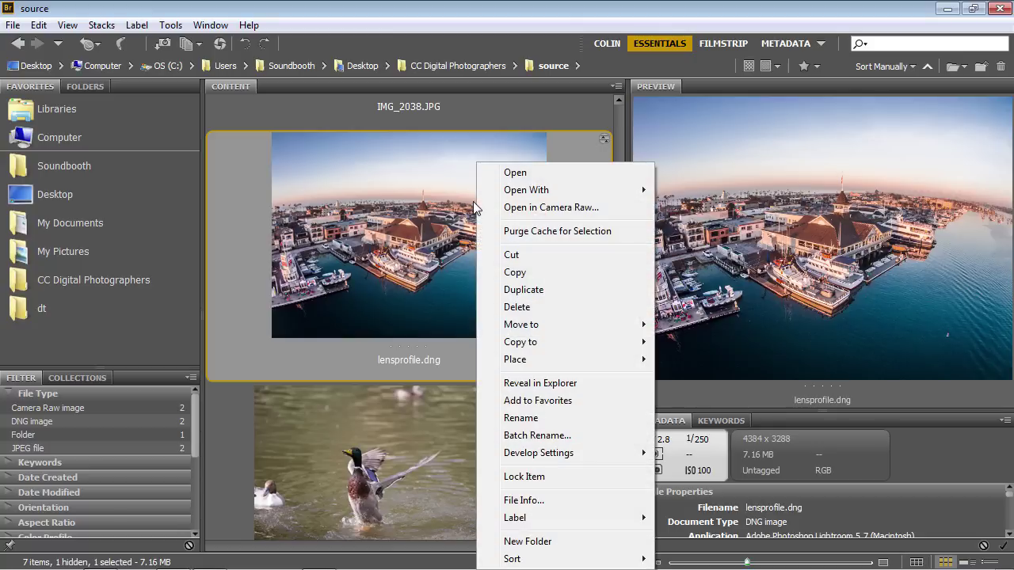
mouse_move(538, 452)
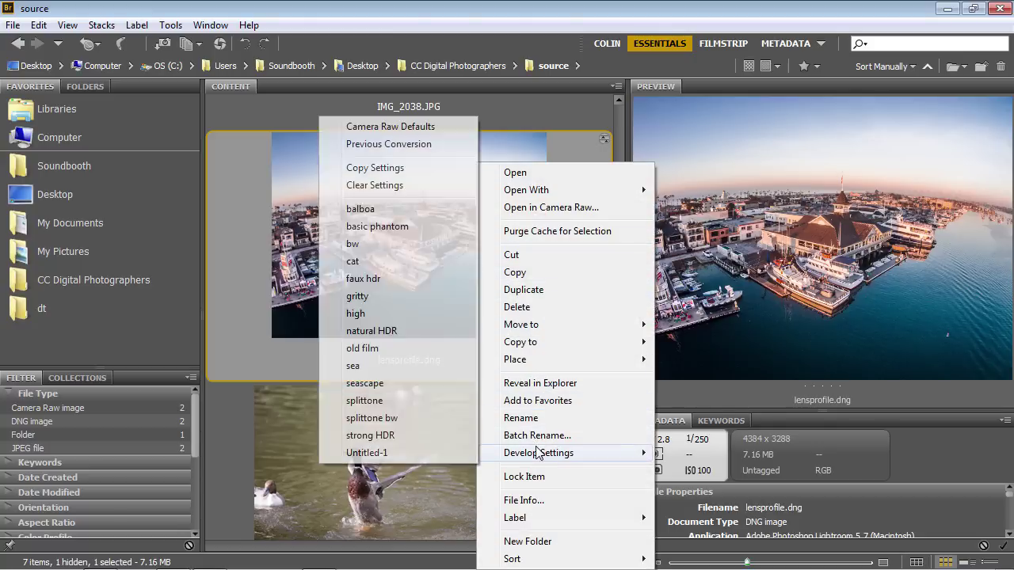
click(383, 184)
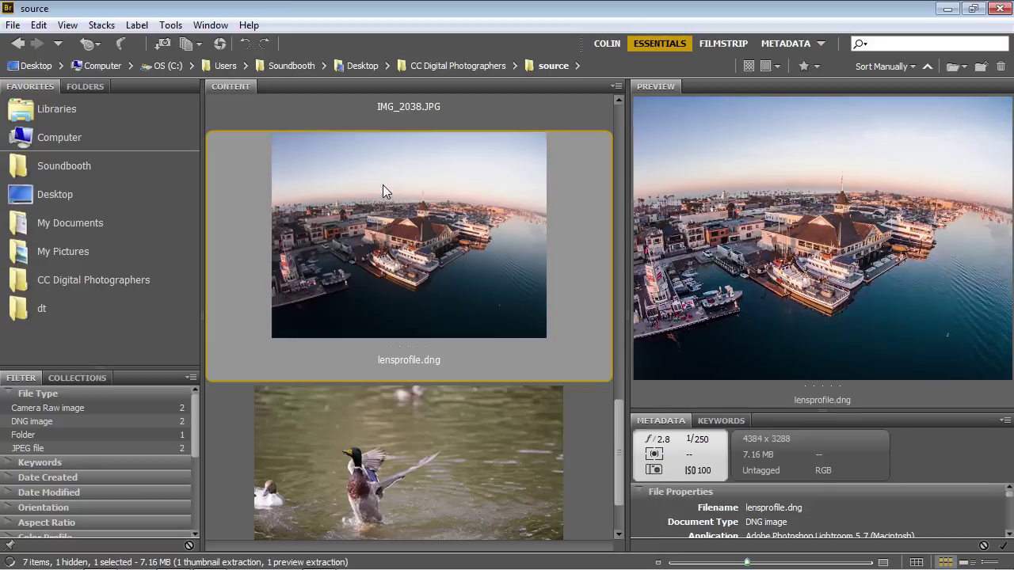